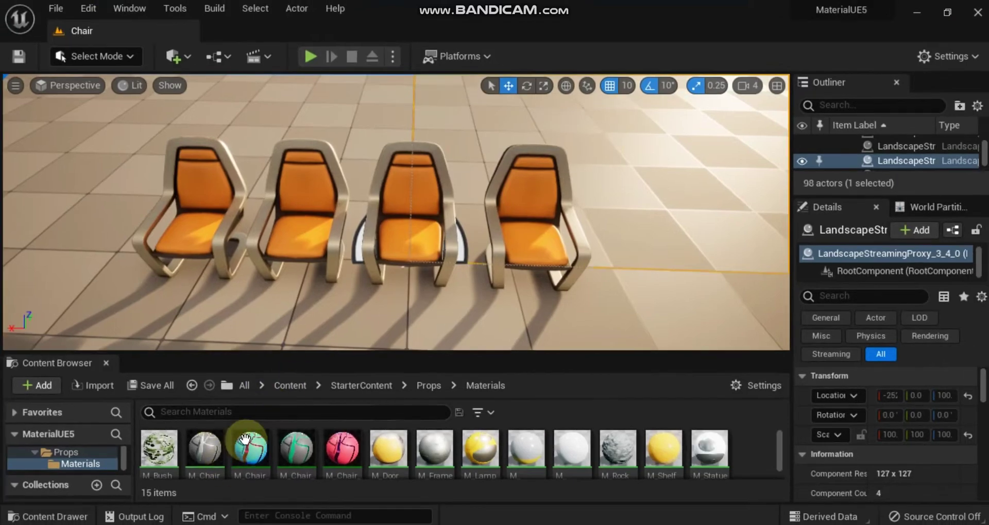
# Apply the blue, green and pink M_Chair material instances to the second, third and fourth chairs respectively
pyautogui.moveTo(251, 447); pyautogui.dragTo(283, 231)
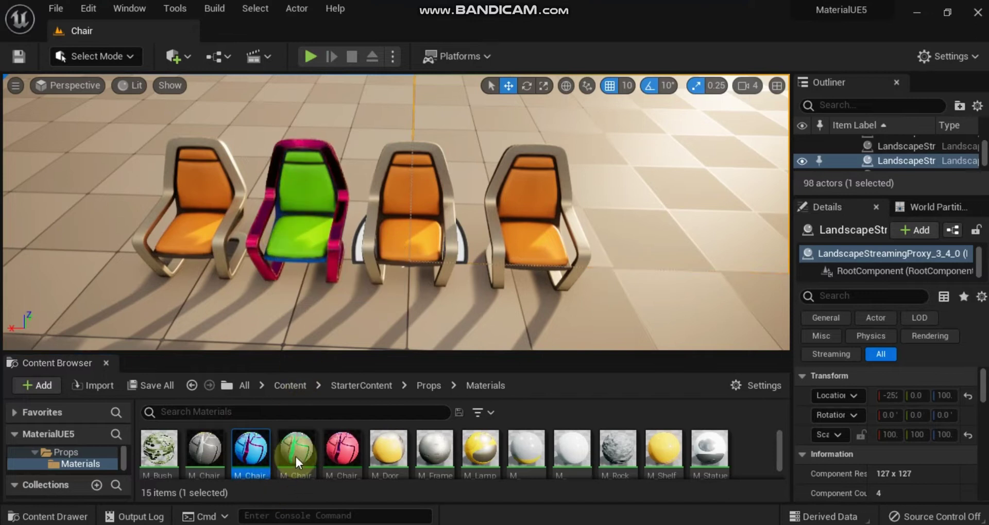
pyautogui.moveTo(296, 448); pyautogui.dragTo(409, 235)
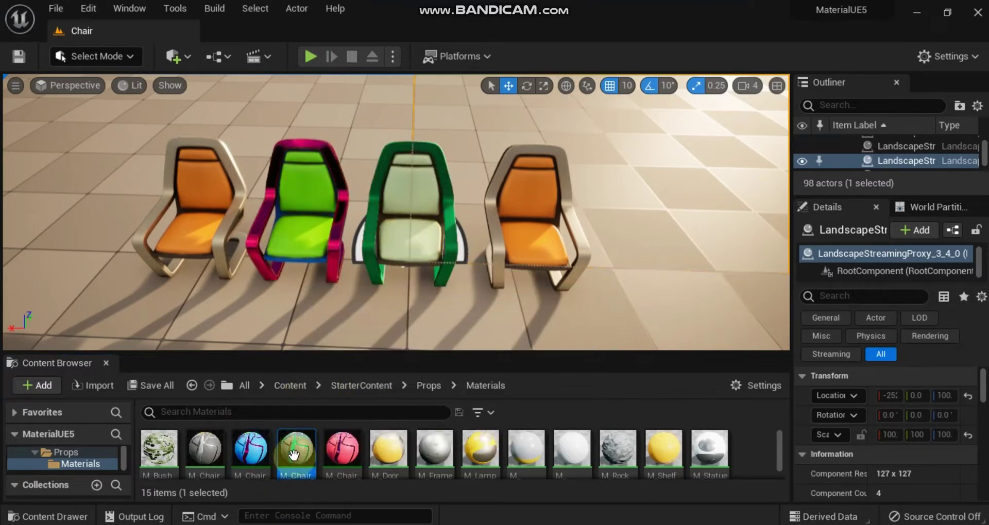
pyautogui.moveTo(342, 448); pyautogui.dragTo(538, 247)
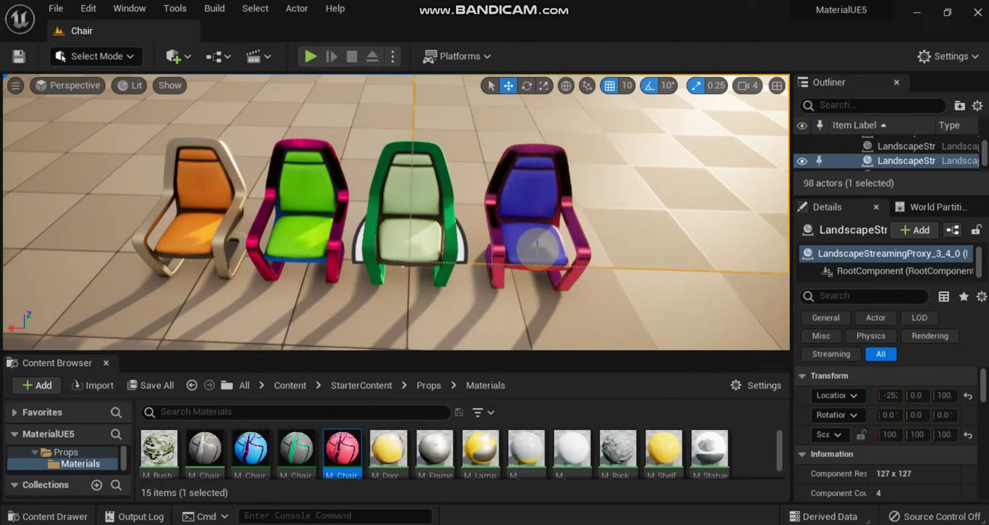
# In the M_Chair_Inst material instance, change ColoBase to light blue and pick a new ColorMetal colour
pyautogui.click(260, 444)
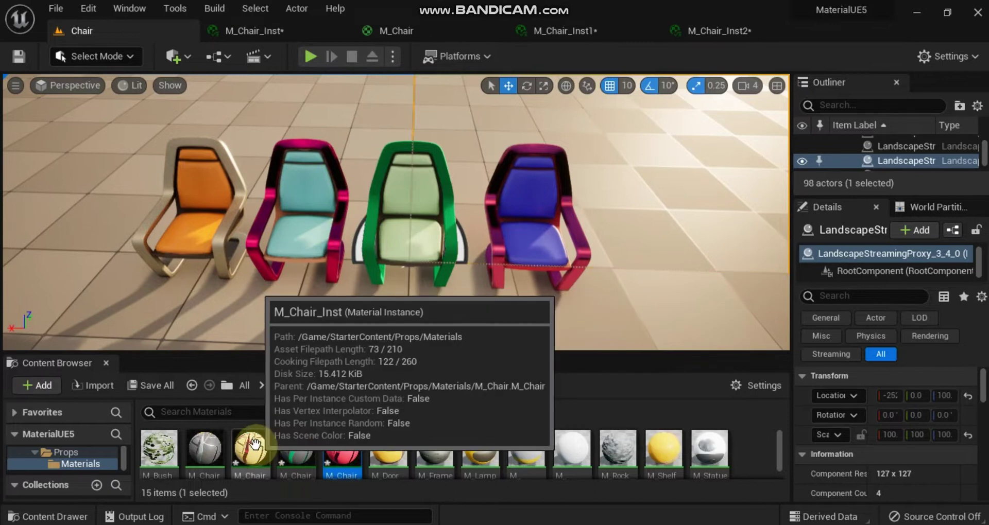
pyautogui.click(284, 30)
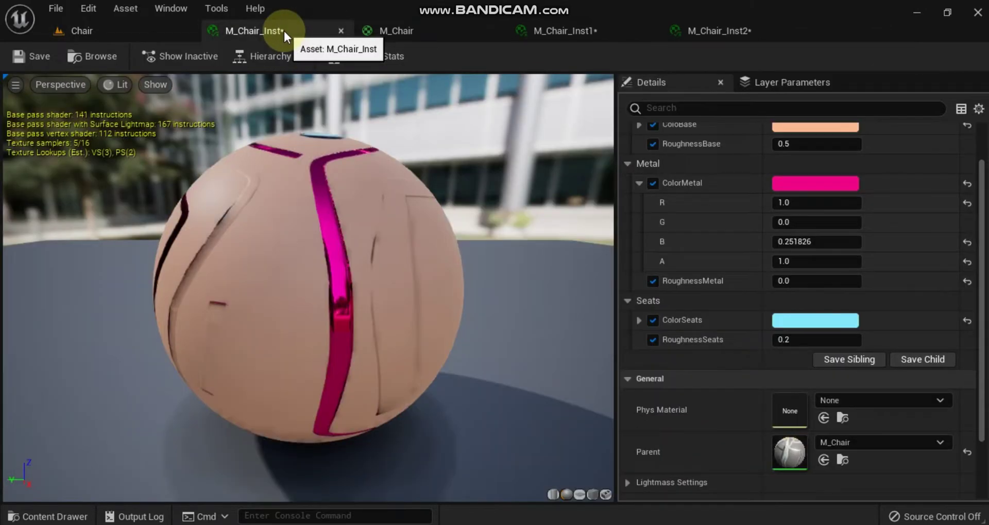
pyautogui.scroll(2, 840, 218)
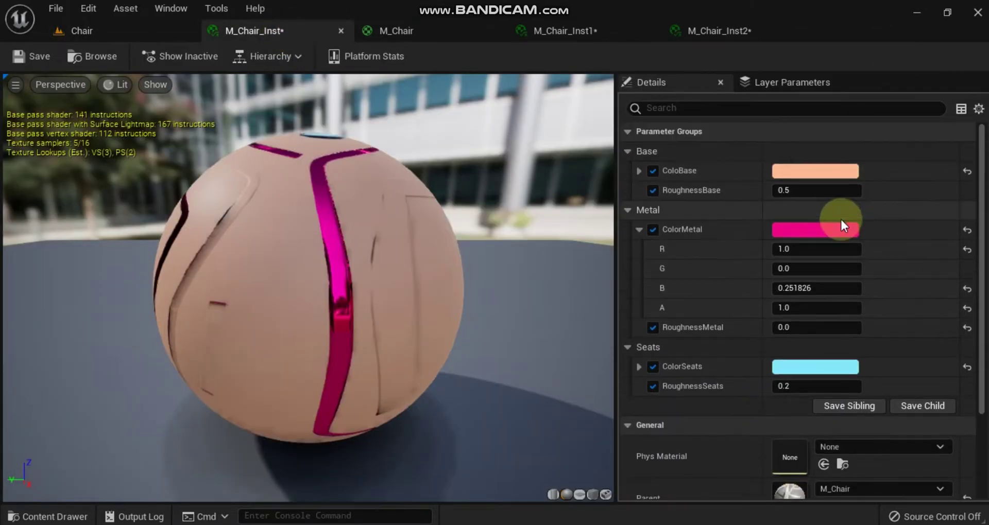
pyautogui.click(820, 171)
pyautogui.moveTo(650, 252)
pyautogui.mouseDown()
pyautogui.moveTo(555, 264)
pyautogui.moveTo(540, 237)
pyautogui.moveTo(524, 240)
pyautogui.mouseUp()
pyautogui.click(713, 504)
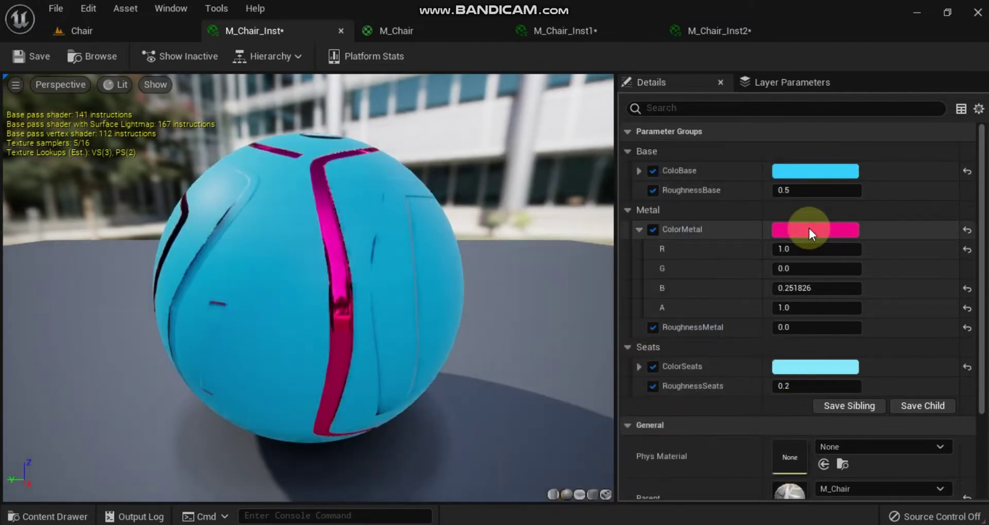
pyautogui.click(808, 229)
pyautogui.click(563, 309)
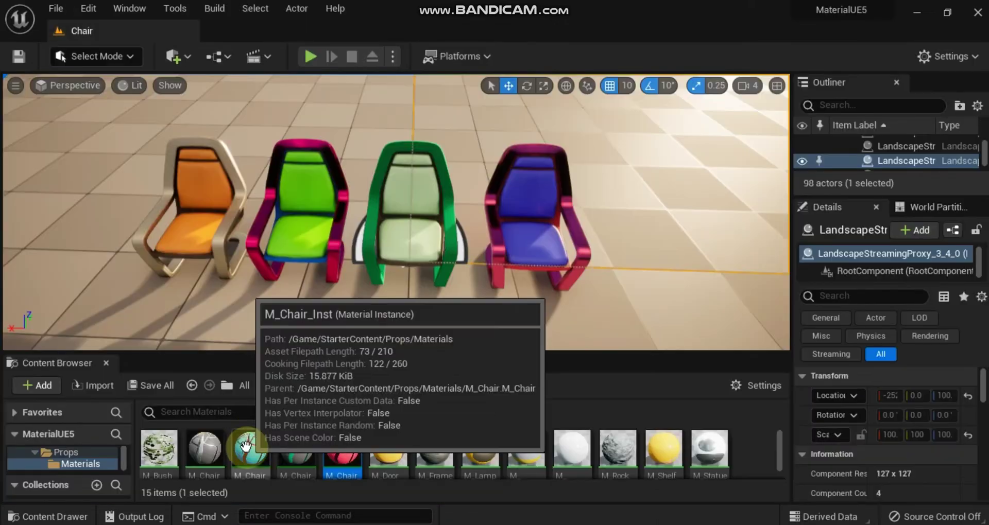
# Open the M_Chair_Inst material instance and set its ColoBase to light peach, hex sRGB FFB791FF
pyautogui.doubleClick(246, 446)
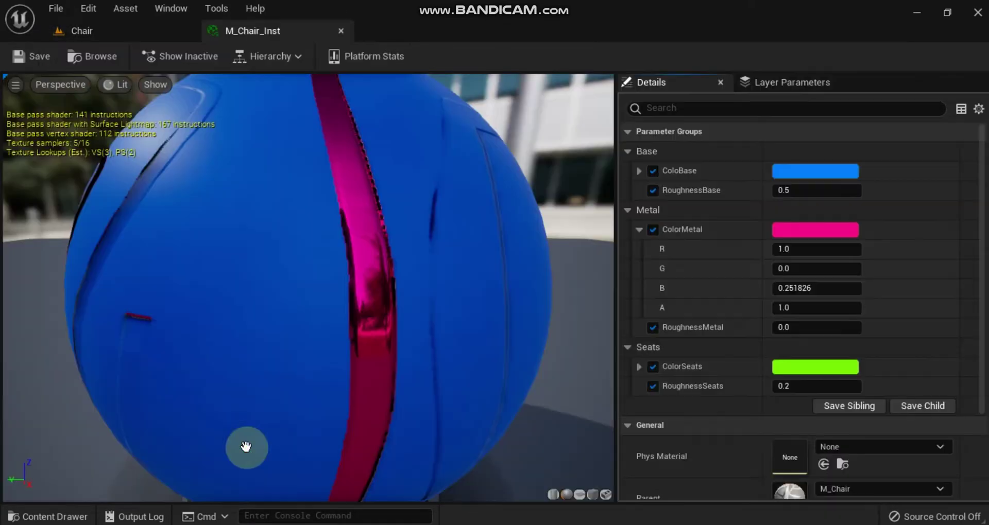
pyautogui.click(789, 170)
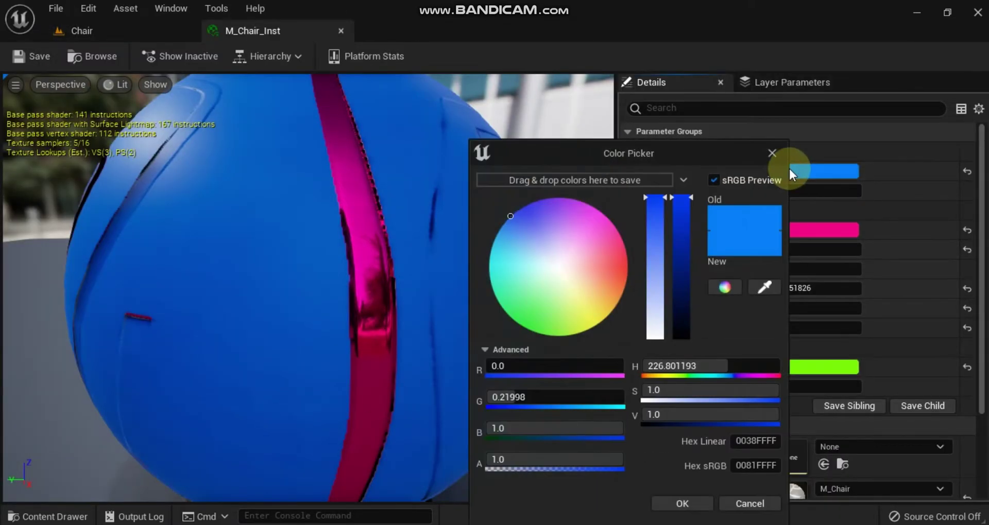
pyautogui.click(606, 281)
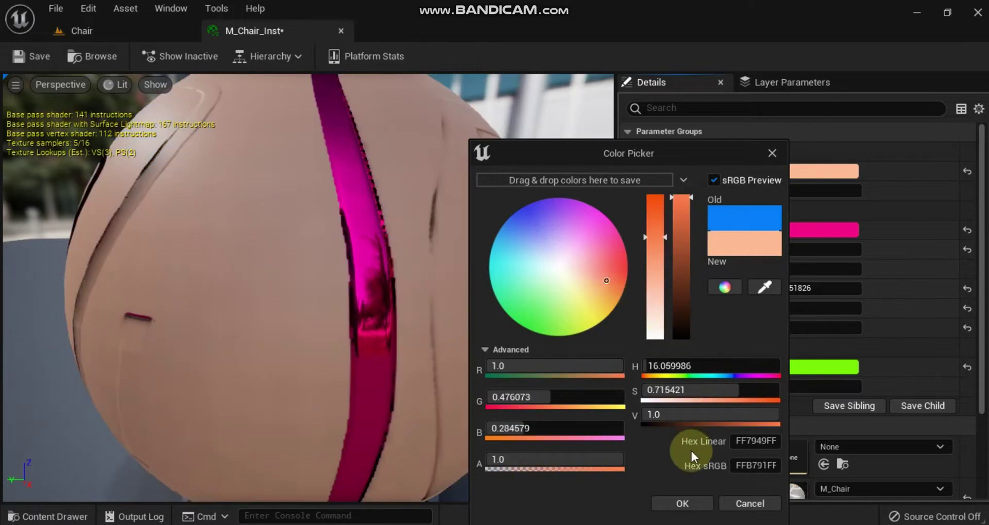
pyautogui.click(680, 504)
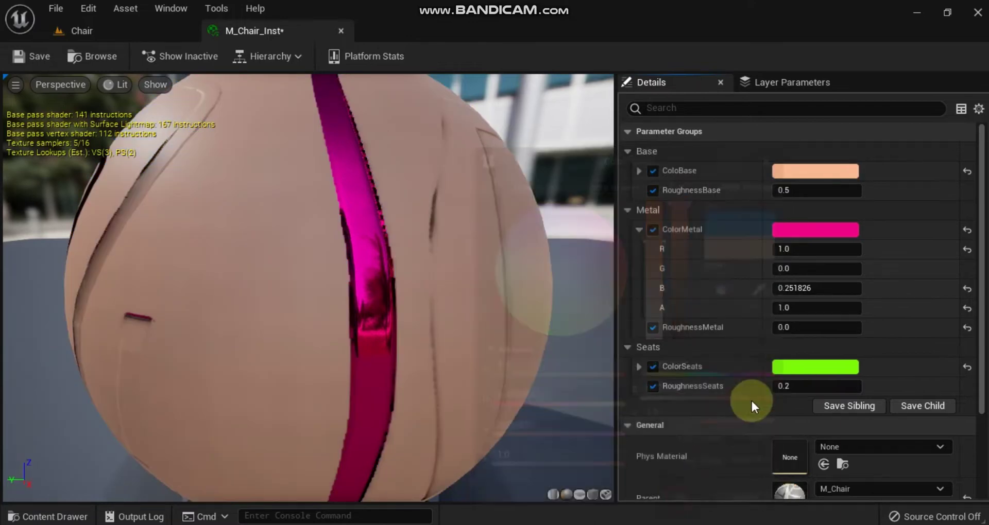
# Set ColorSeats to light cyan, hex sRGB 85E9FCFF, then save the instance and return to the Chair level
pyautogui.click(800, 367)
pyautogui.click(518, 255)
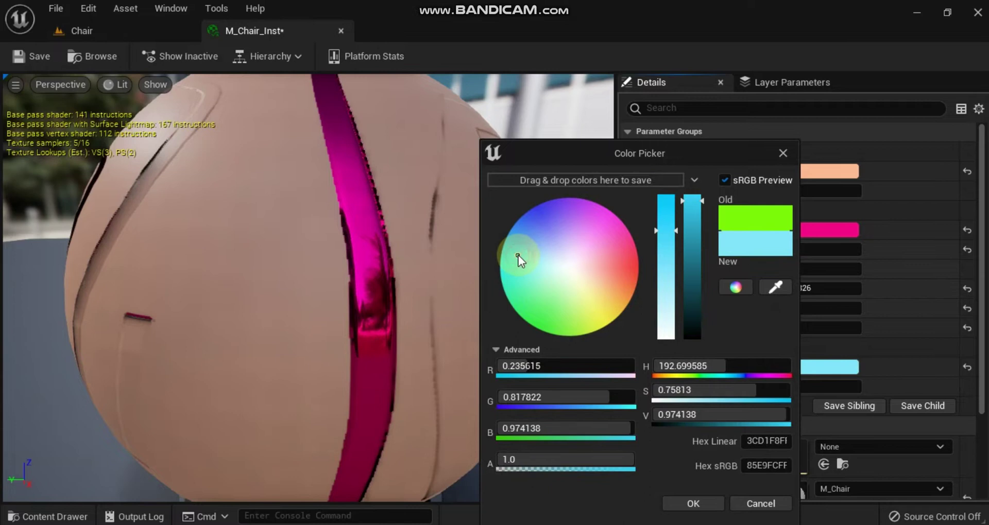
pyautogui.click(692, 504)
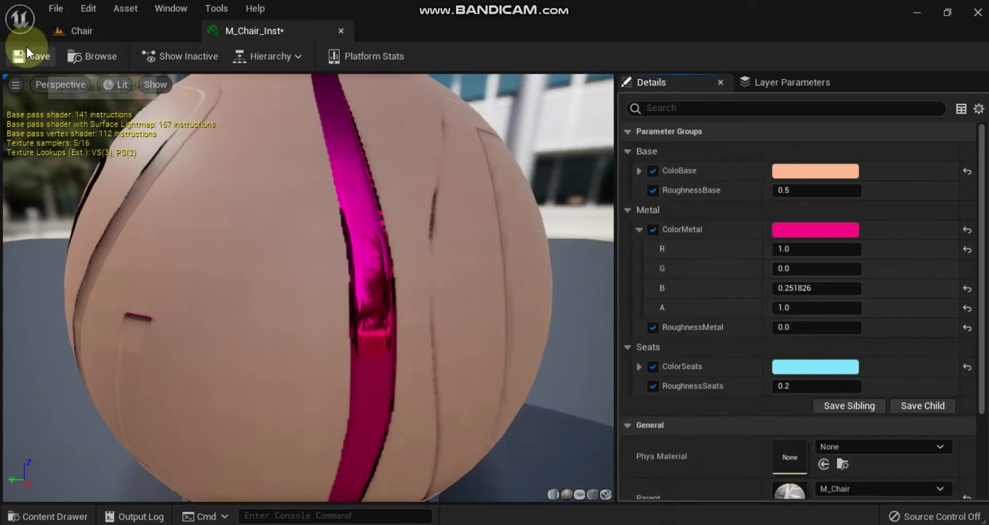
pyautogui.click(31, 57)
pyautogui.click(109, 36)
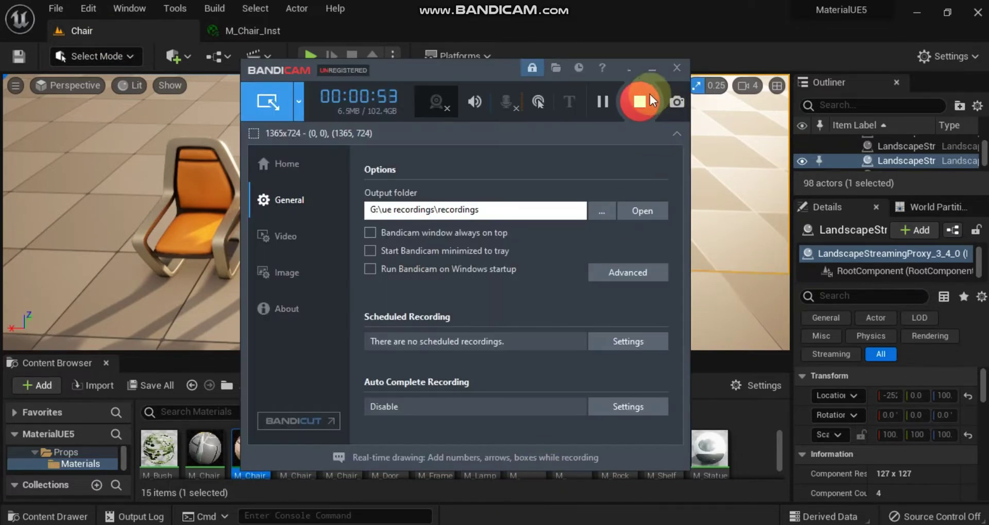
pyautogui.click(637, 99)
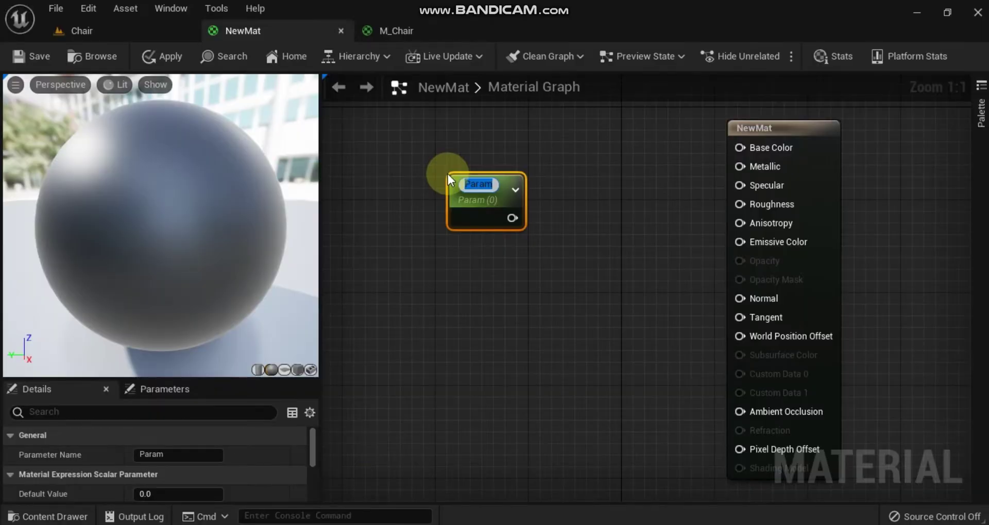
# Name the new scalar parameter Roughness and connect it to NewMat's Roughness input
pyautogui.write('Roughn')
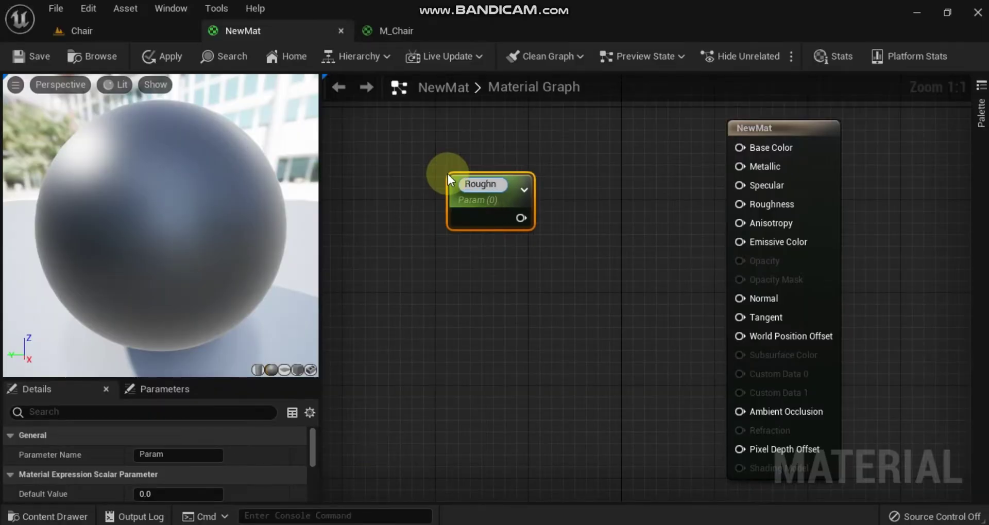
pyautogui.write('ess')
pyautogui.click(530, 236)
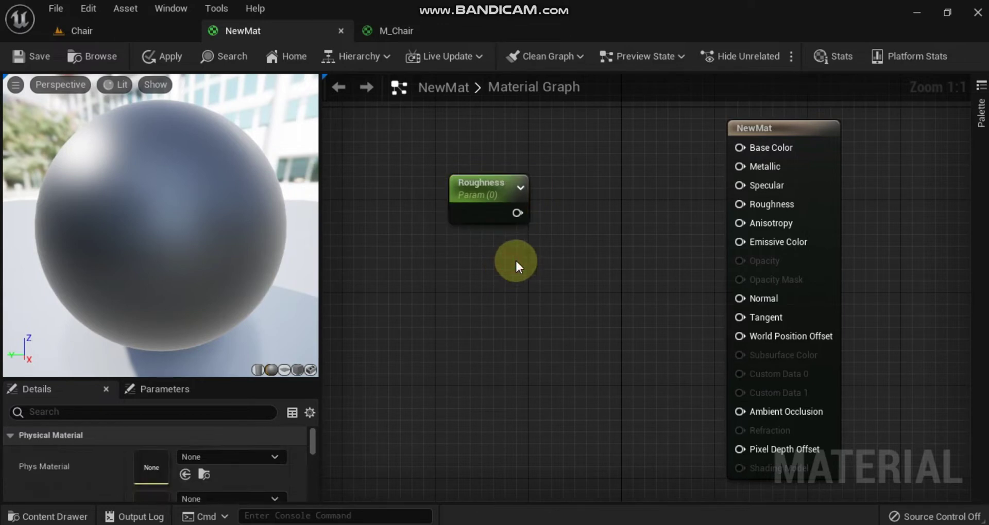
pyautogui.moveTo(517, 213); pyautogui.dragTo(749, 203)
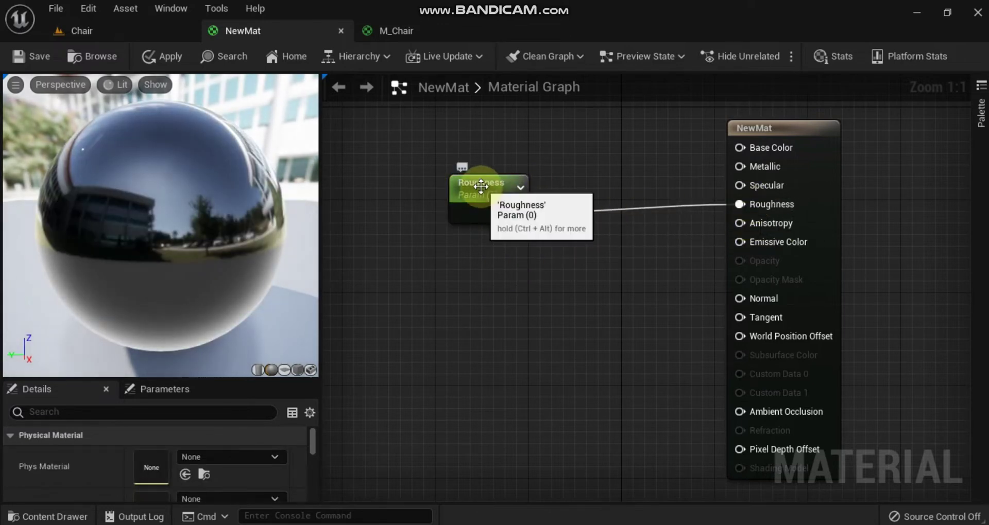
# Set the Roughness parameter's Slider Max to 1
pyautogui.click(481, 186)
pyautogui.scroll(-2, 195, 448)
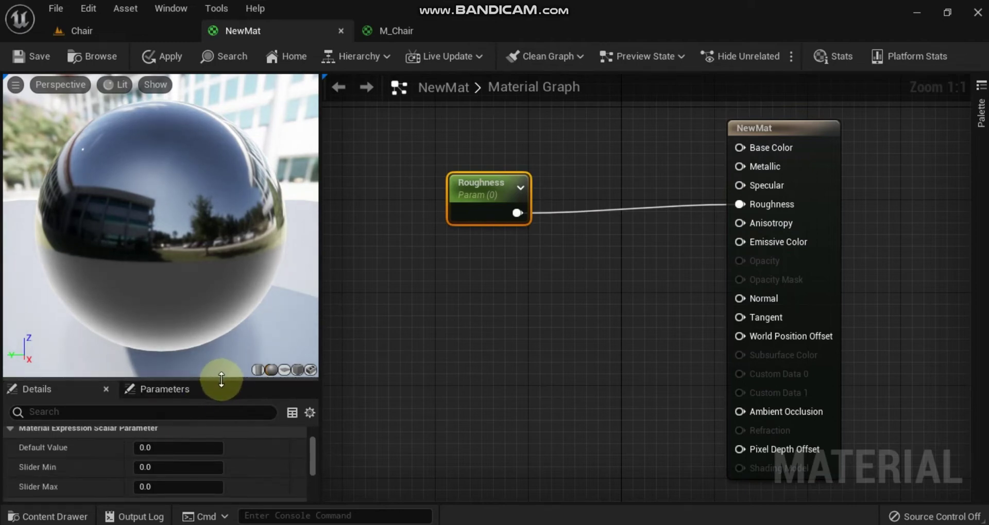
pyautogui.moveTo(221, 380); pyautogui.dragTo(221, 343)
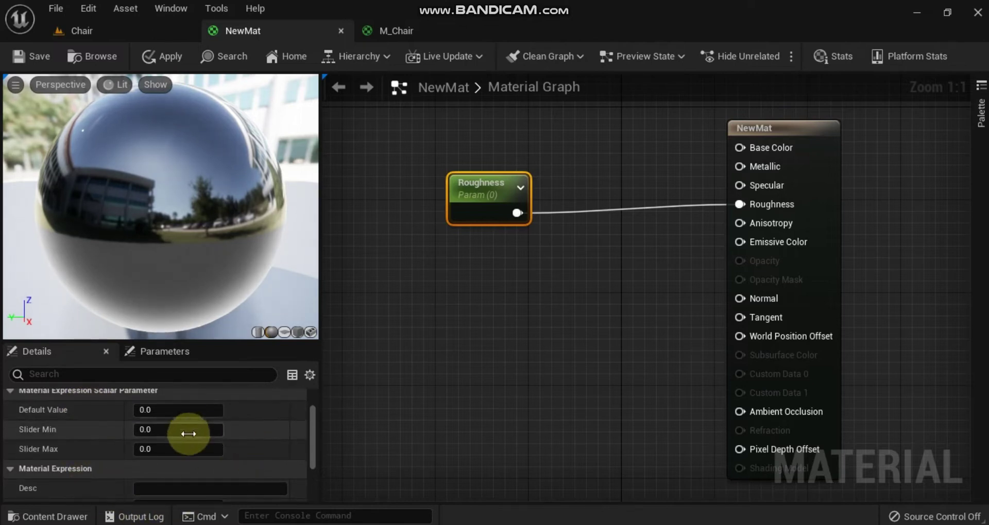
pyautogui.click(187, 450)
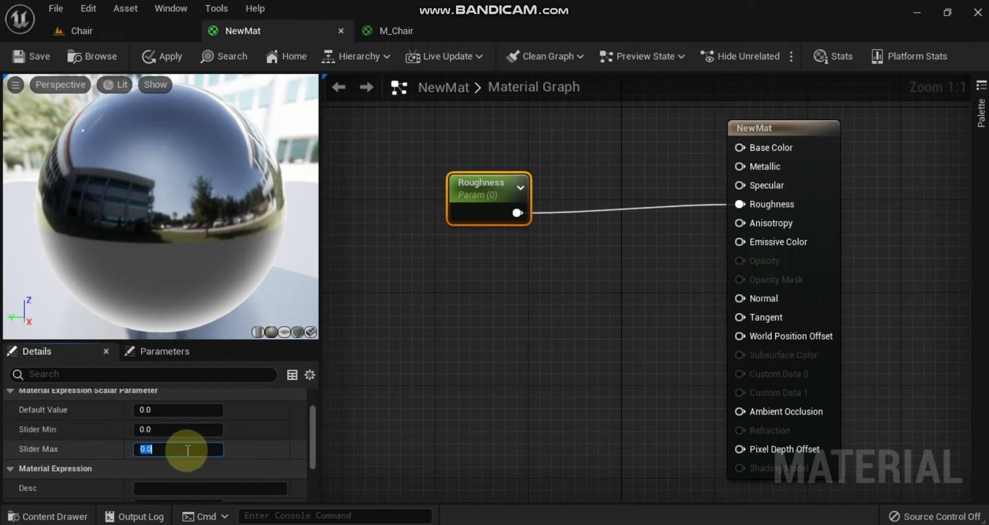
pyautogui.write('1')
pyautogui.click(423, 420)
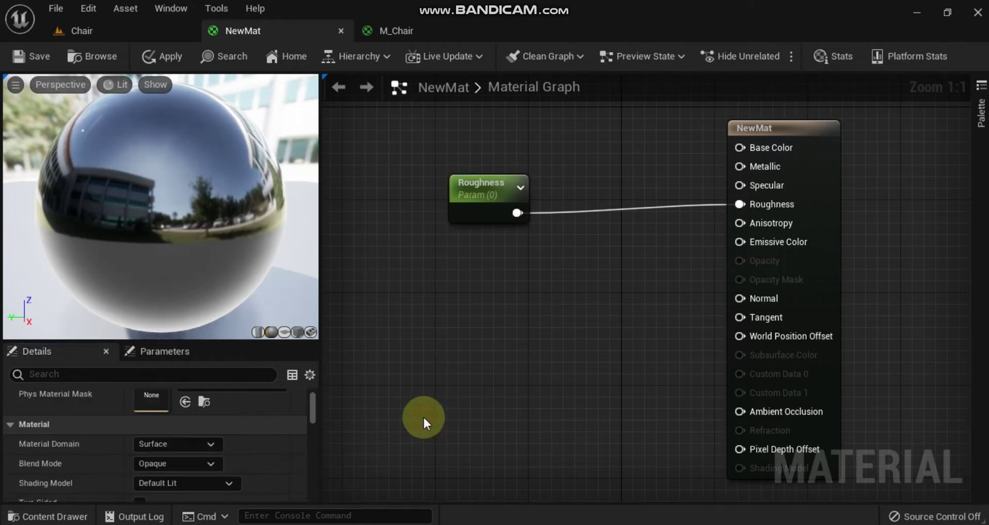
# Duplicate the Roughness parameter node and arrange the copy directly above the original
pyautogui.click(470, 183)
pyautogui.hotkey('ctrl', 'w')
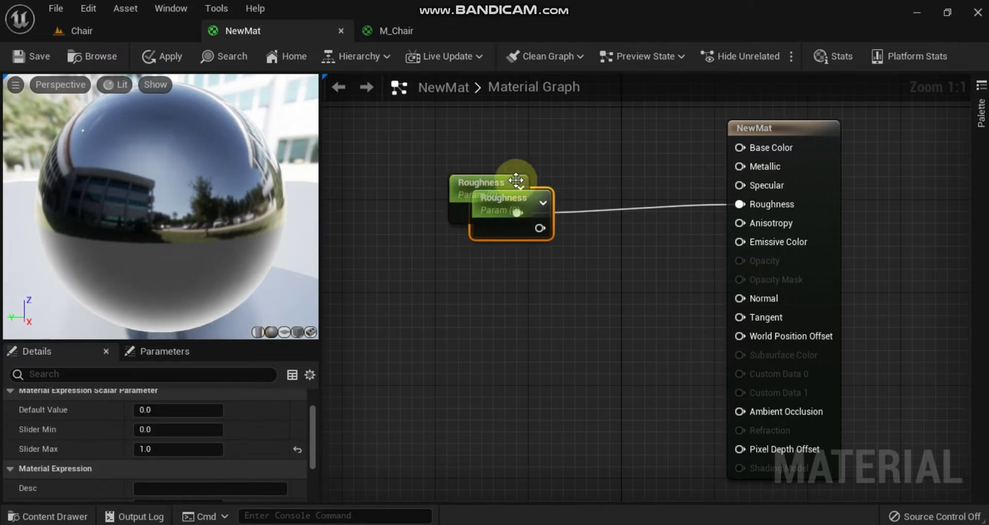
pyautogui.moveTo(501, 194); pyautogui.dragTo(478, 125)
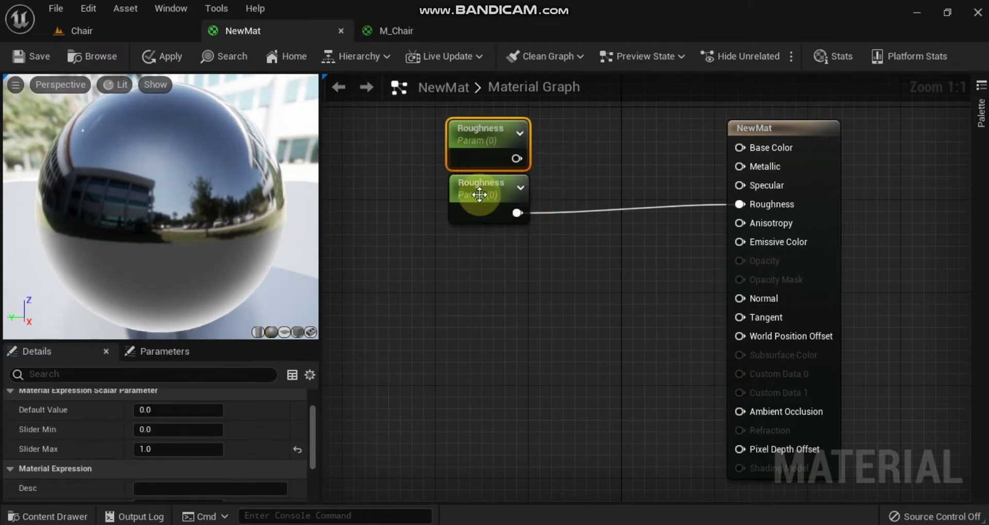
pyautogui.moveTo(470, 192); pyautogui.dragTo(486, 250)
pyautogui.moveTo(477, 132); pyautogui.dragTo(473, 171)
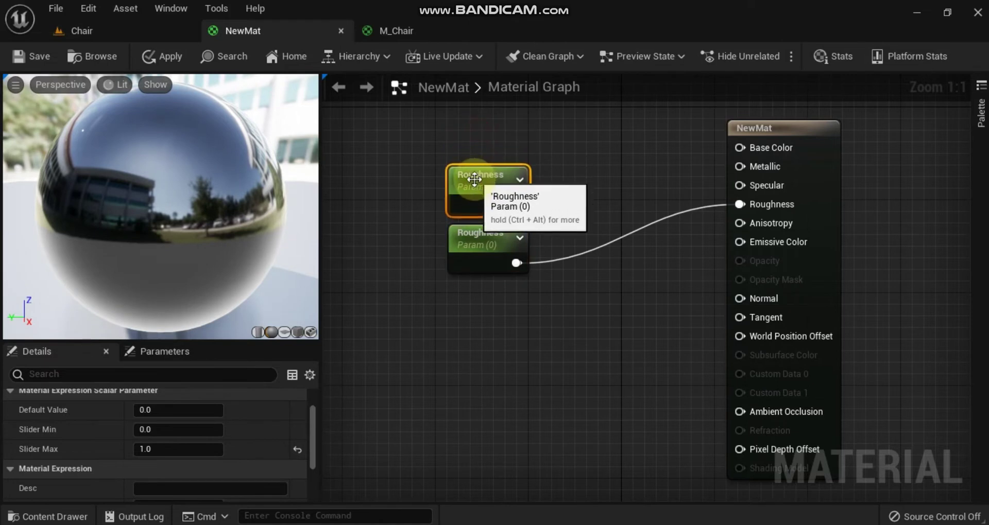
# Rename the duplicated parameter Metalic and connect it to NewMat's Metallic input
pyautogui.doubleClick(476, 170)
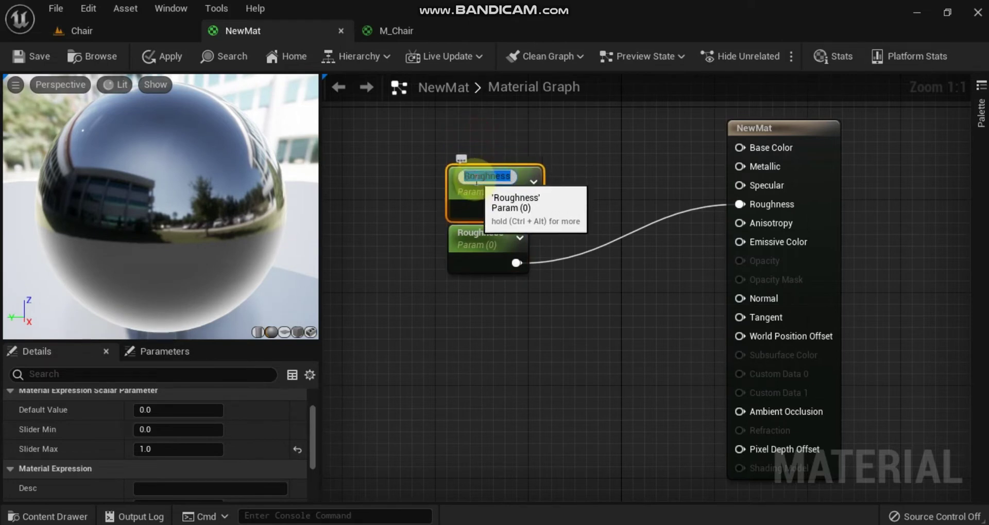
pyautogui.write('Metalic')
pyautogui.press('Return')
pyautogui.click(487, 345)
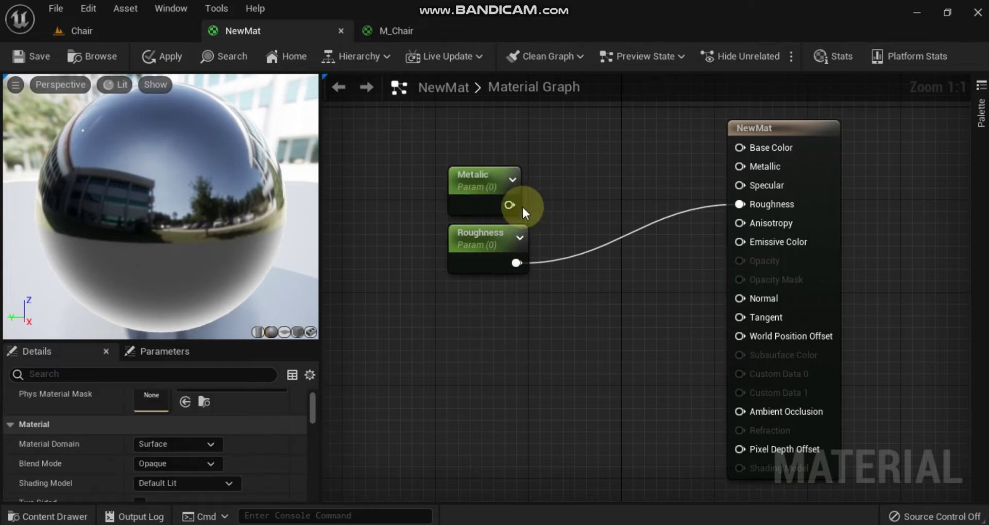
pyautogui.moveTo(511, 205); pyautogui.dragTo(740, 167)
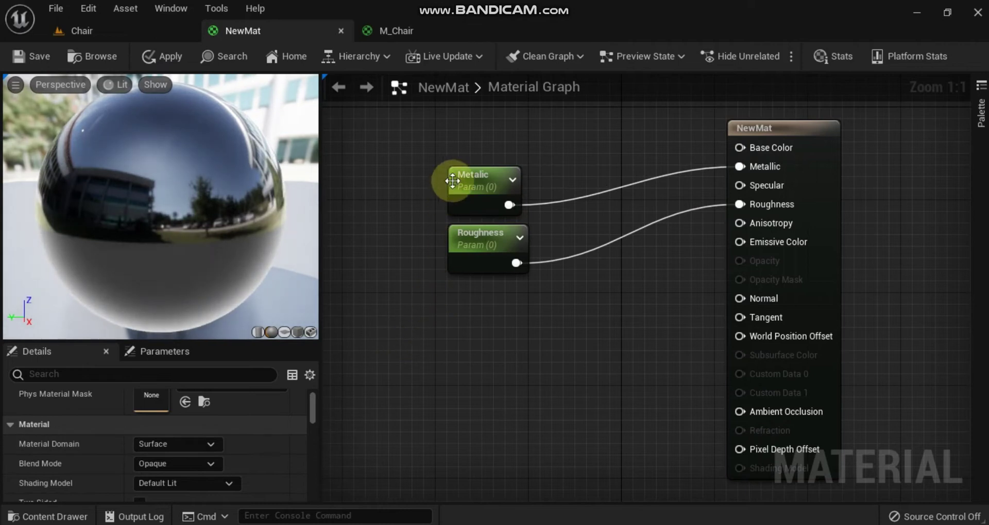
pyautogui.click(470, 178)
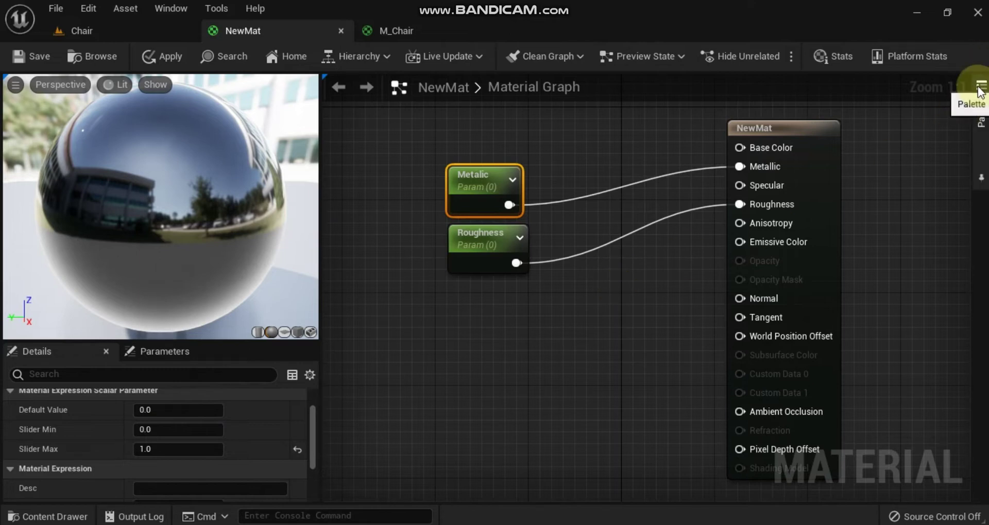
# Search the node palette for 3v, add a Constant3Vector beside the Metalic parameter and connect it to NewMat's Base Color input
pyautogui.click(980, 103)
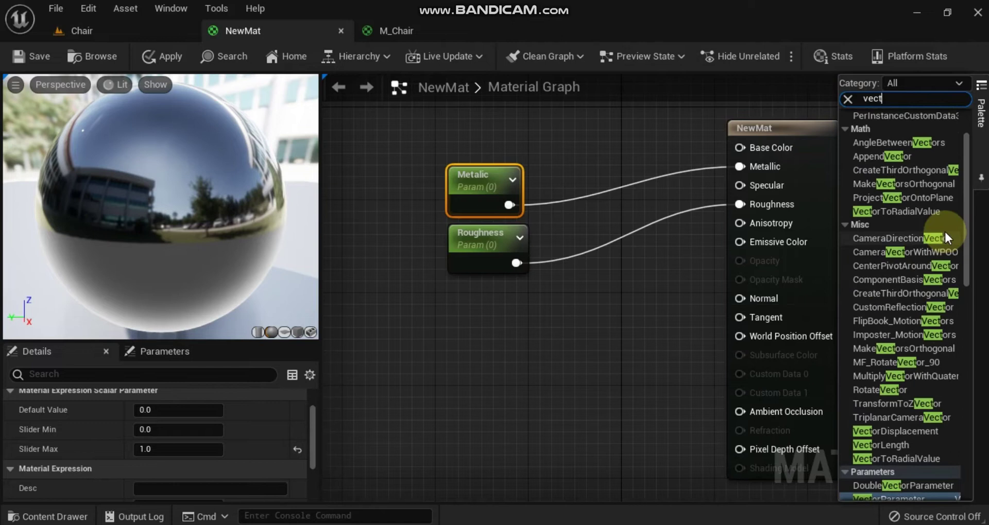
pyautogui.press('BackSpace')
pyautogui.press('BackSpace')
pyautogui.press('BackSpace')
pyautogui.press('BackSpace')
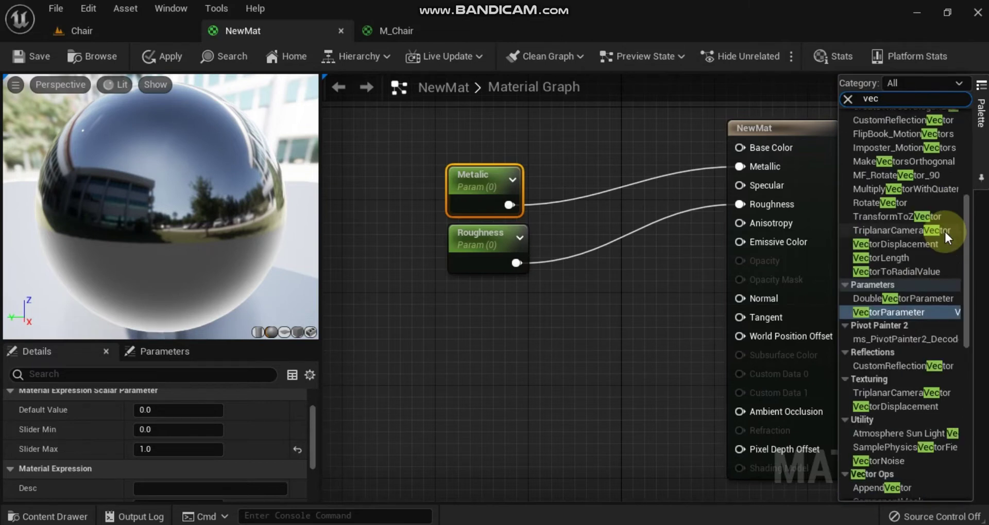
pyautogui.write('3v')
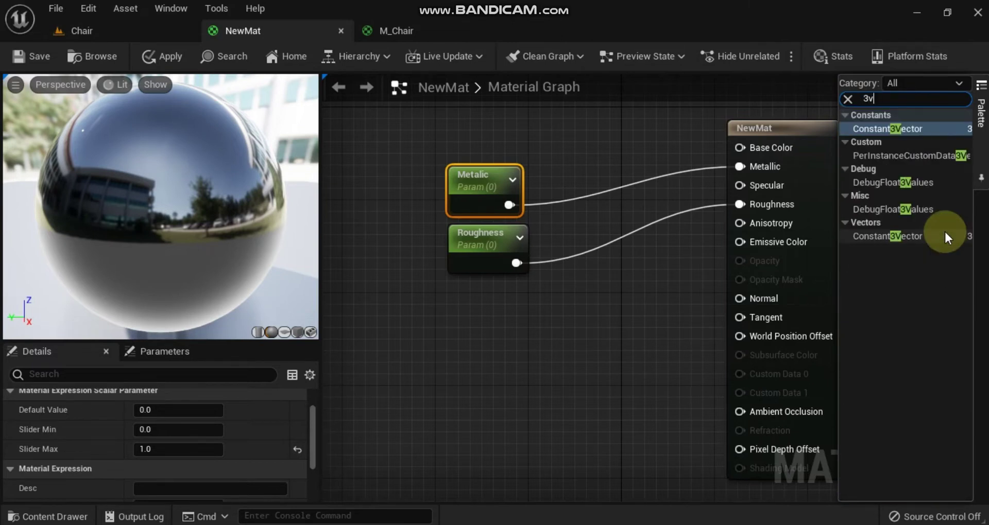
pyautogui.moveTo(883, 128); pyautogui.dragTo(465, 125)
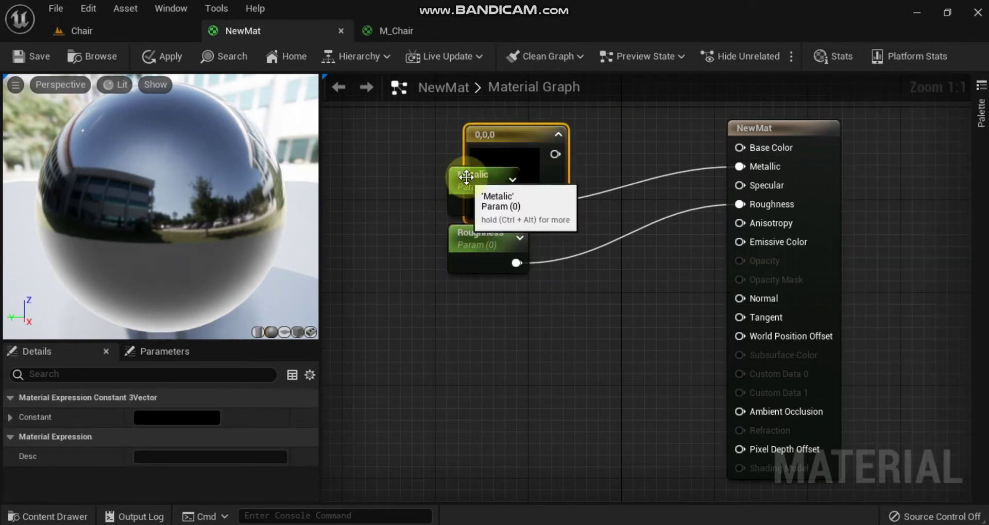
pyautogui.moveTo(466, 177); pyautogui.dragTo(374, 168)
pyautogui.moveTo(455, 148); pyautogui.dragTo(792, 150)
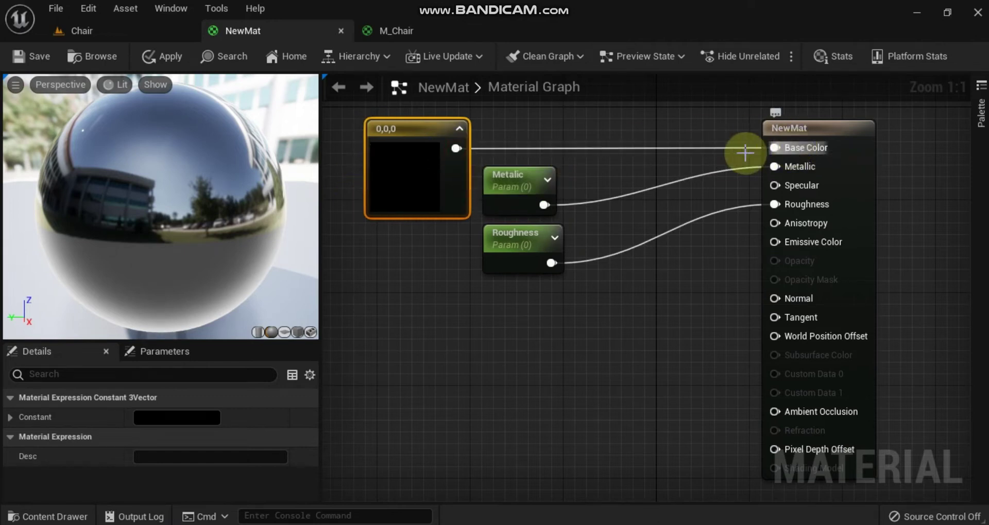
# Convert the Constant3Vector node feeding Base Color to a parameter and name it Base color
pyautogui.rightClick(418, 128)
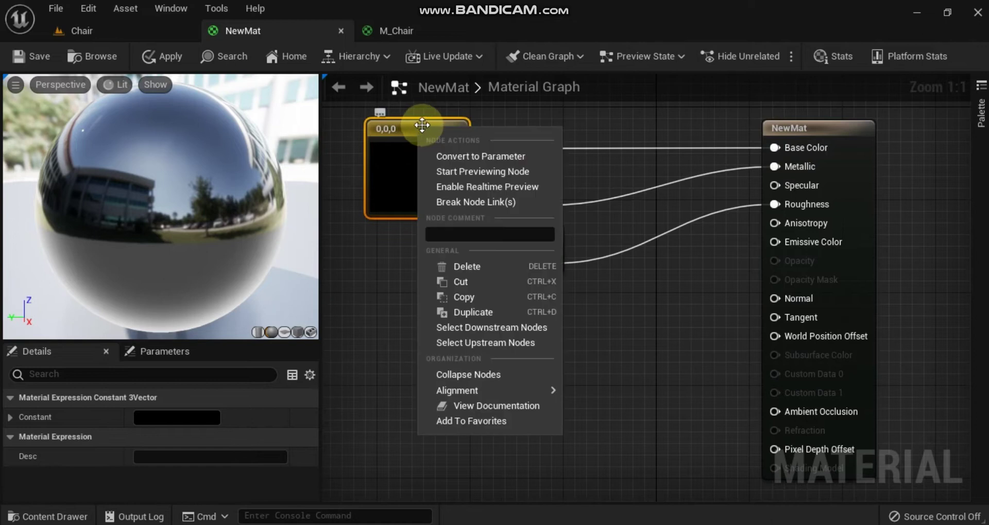
pyautogui.click(493, 158)
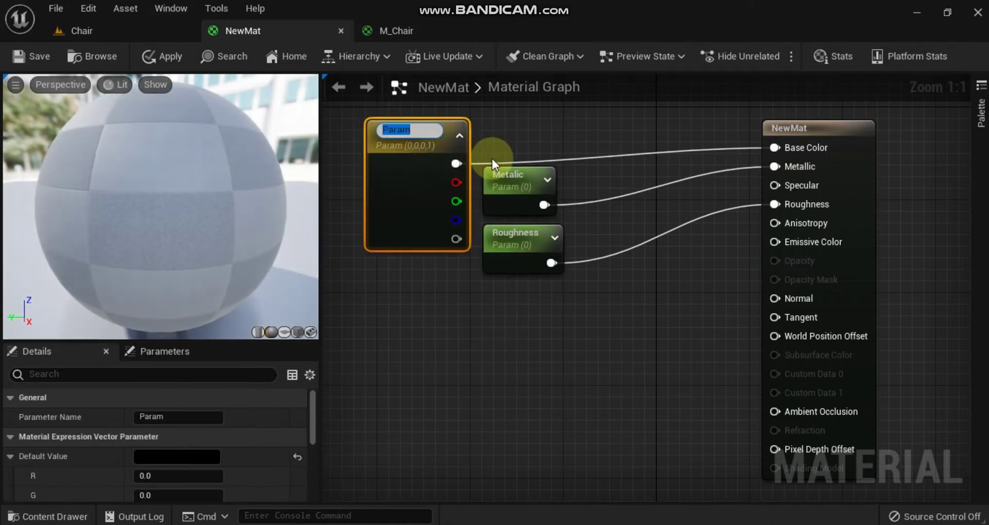
pyautogui.write('Ba')
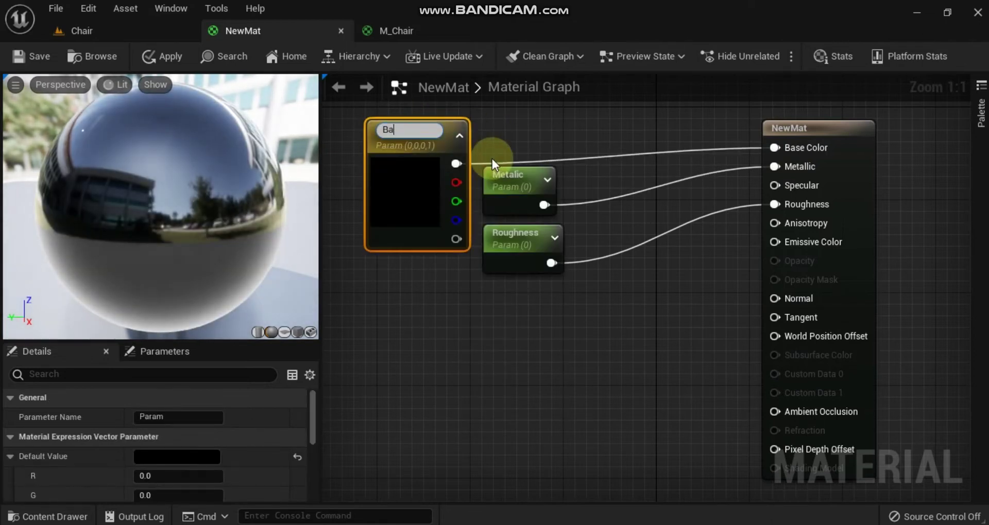
pyautogui.write('se color')
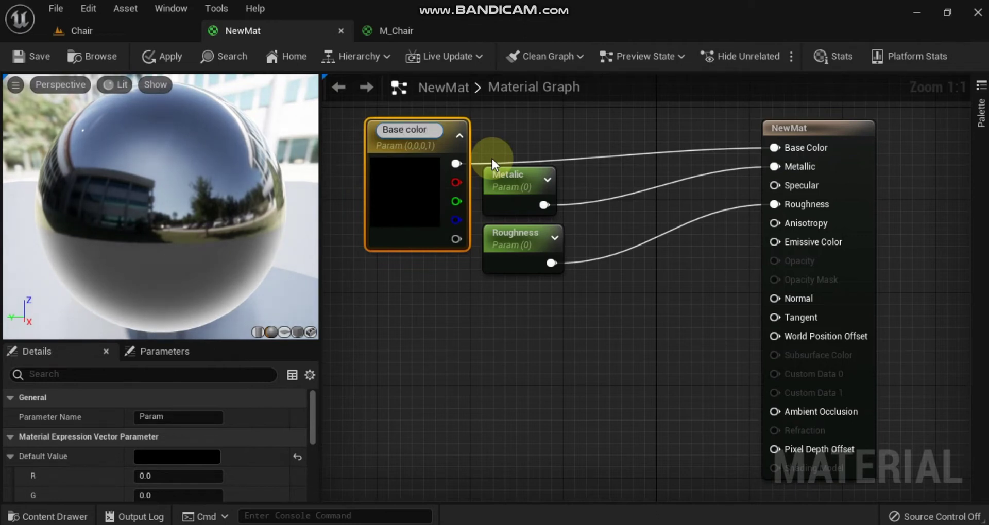
pyautogui.press('Return')
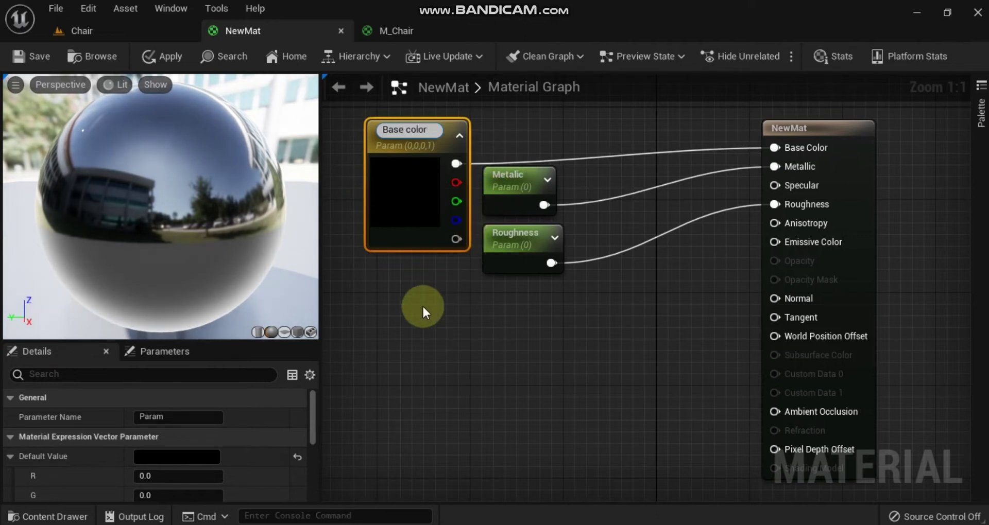
pyautogui.click(422, 305)
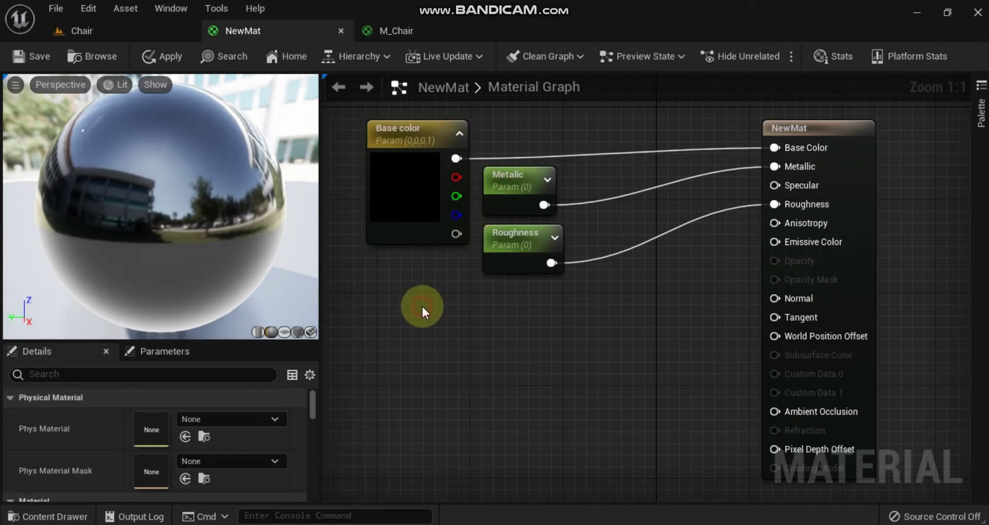
# Set the Base color parameter's default to bright blue, hex sRGB 0097FFFF, and save NewMat
pyautogui.click(392, 128)
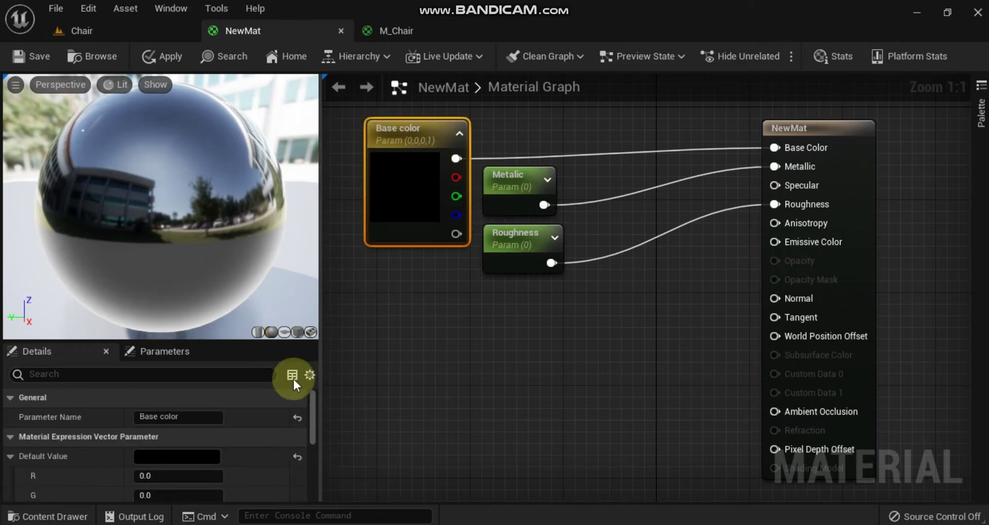
pyautogui.moveTo(313, 398); pyautogui.dragTo(314, 415)
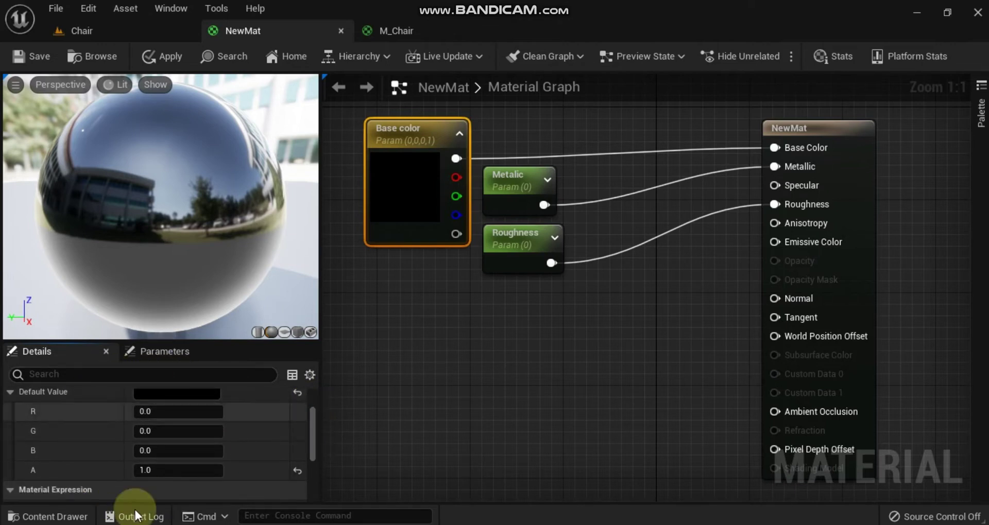
pyautogui.doubleClick(398, 184)
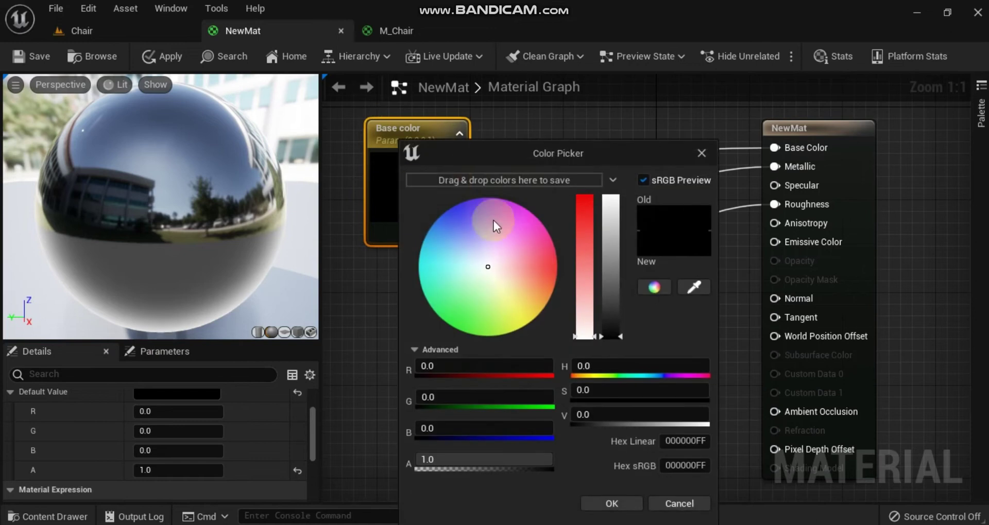
pyautogui.click(546, 247)
pyautogui.click(614, 341)
pyautogui.moveTo(614, 345); pyautogui.dragTo(621, 197)
pyautogui.click(597, 503)
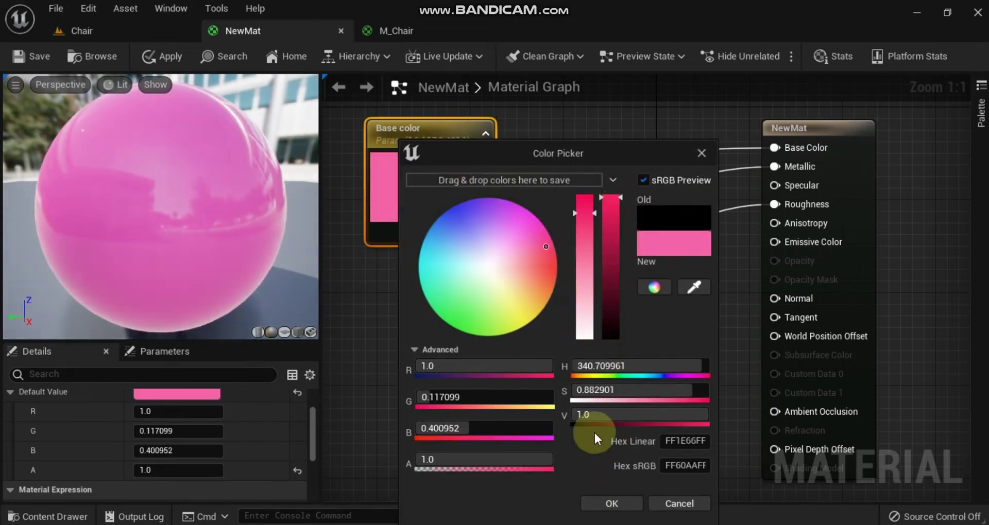
pyautogui.click(463, 307)
pyautogui.moveTo(465, 311); pyautogui.dragTo(424, 211)
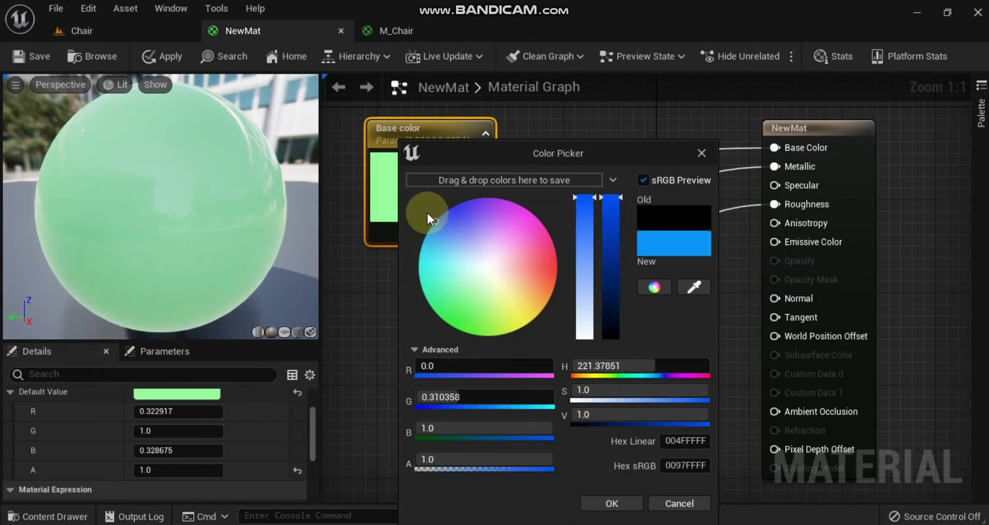
pyautogui.click(604, 505)
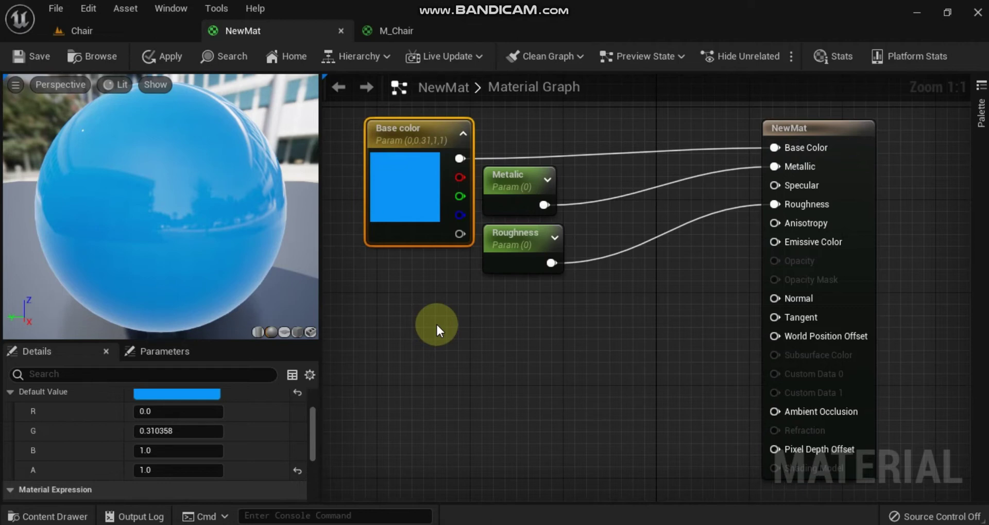
pyautogui.click(38, 60)
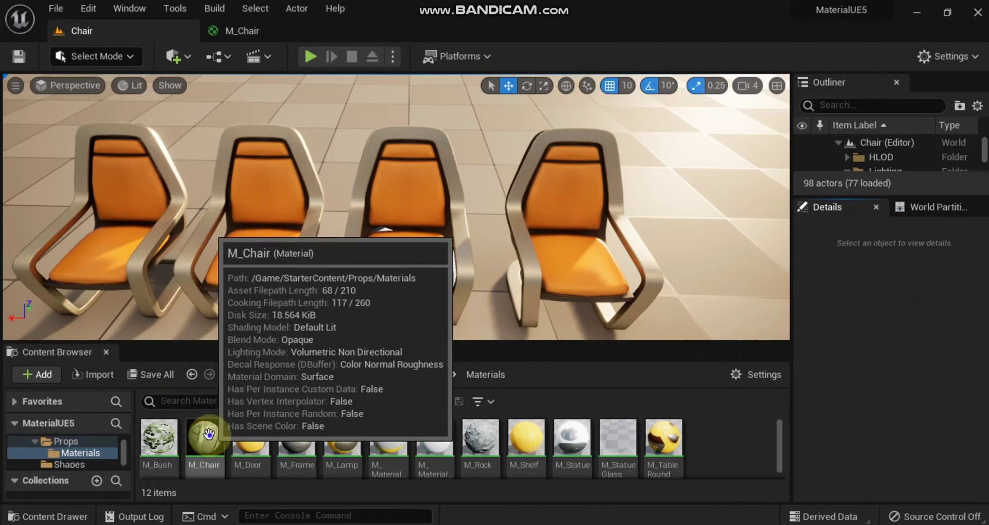
# Create a material instance from M_Chair in the Materials folder and open it for editing
pyautogui.rightClick(208, 435)
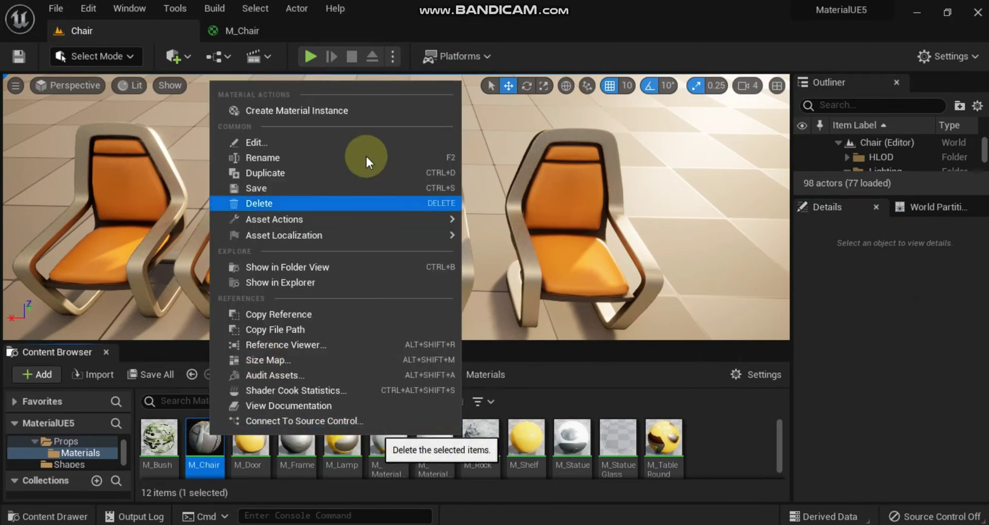
pyautogui.click(359, 105)
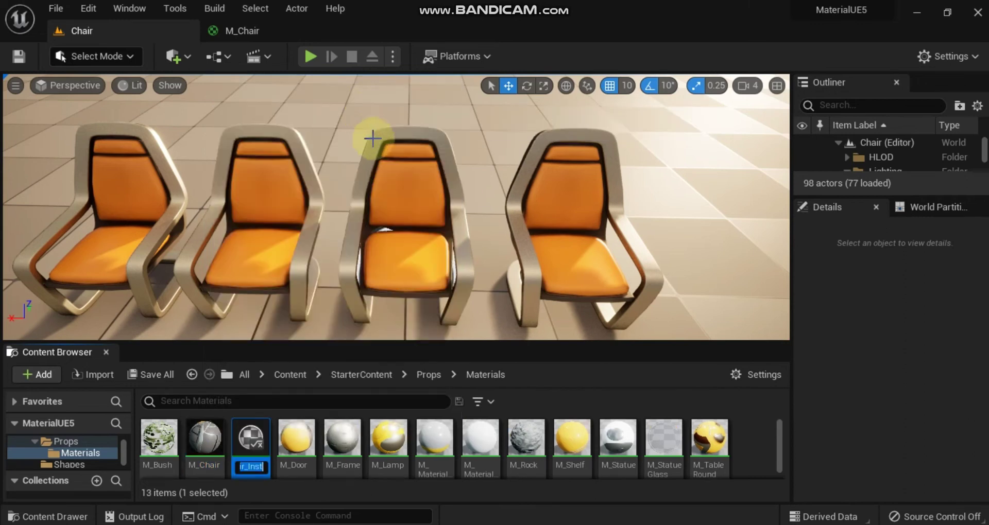
pyautogui.doubleClick(253, 435)
# Enable the ColoBase, RoughnessBase, ColorMetal, RoughnessMetal, ColorSeats and RoughnessSeats overrides in the first chair instance
pyautogui.scroll(-8, 347, 286)
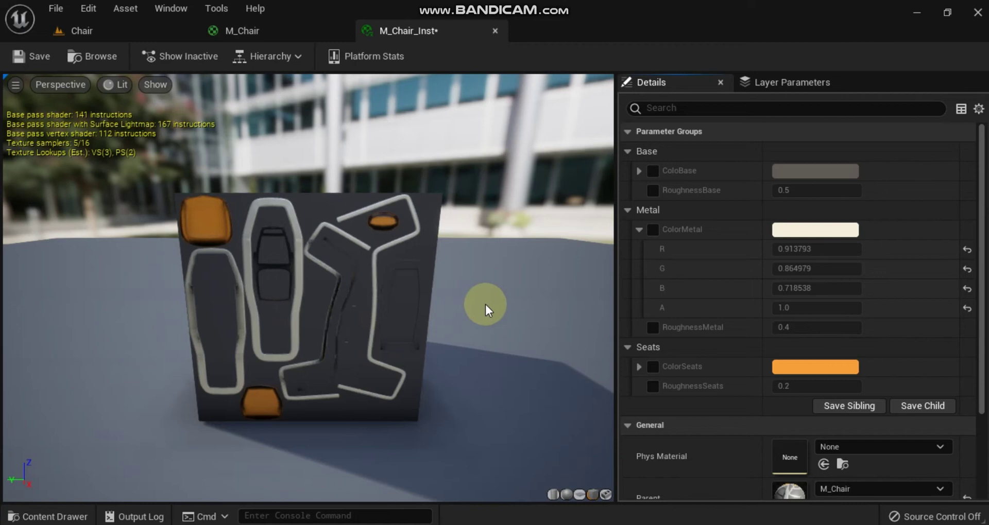
pyautogui.scroll(2, 485, 304)
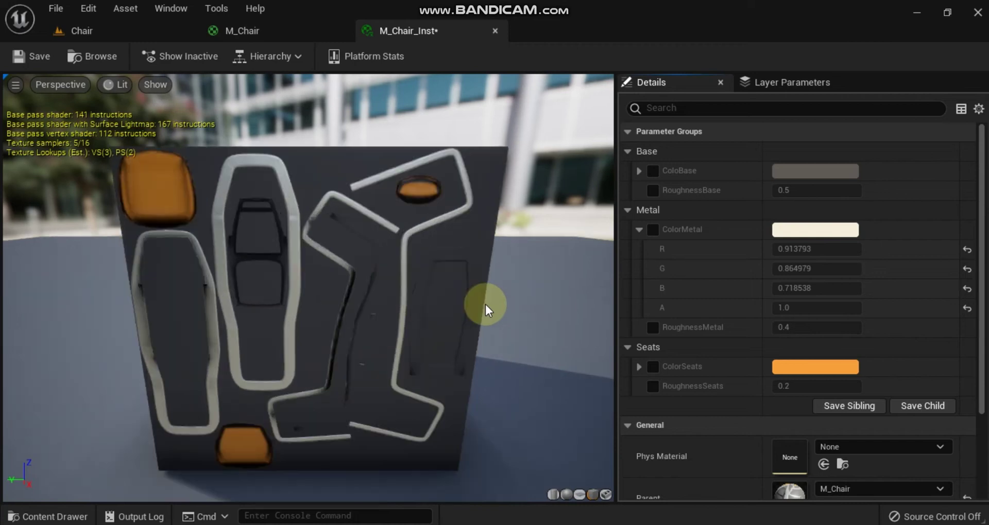
pyautogui.click(653, 170)
pyautogui.click(652, 190)
pyautogui.click(652, 229)
pyautogui.click(652, 327)
pyautogui.click(652, 366)
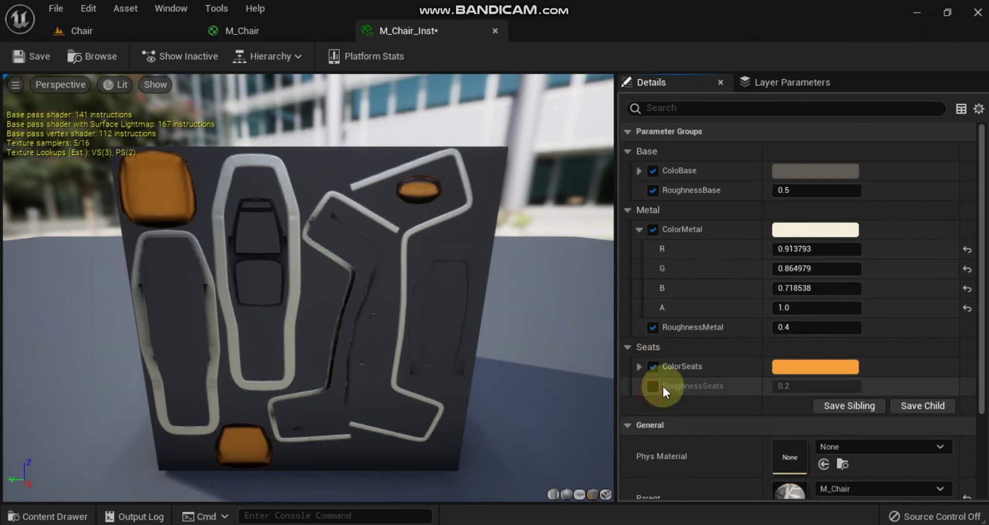
pyautogui.click(652, 386)
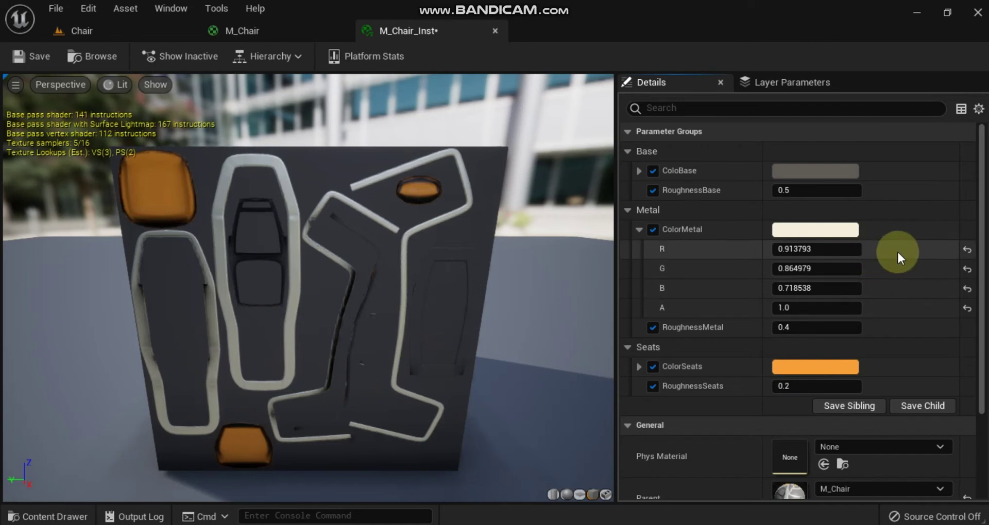
# Try crimson, hex sRGB F51F5BFF, as the ColorMetal value and reset it to its default
pyautogui.click(844, 230)
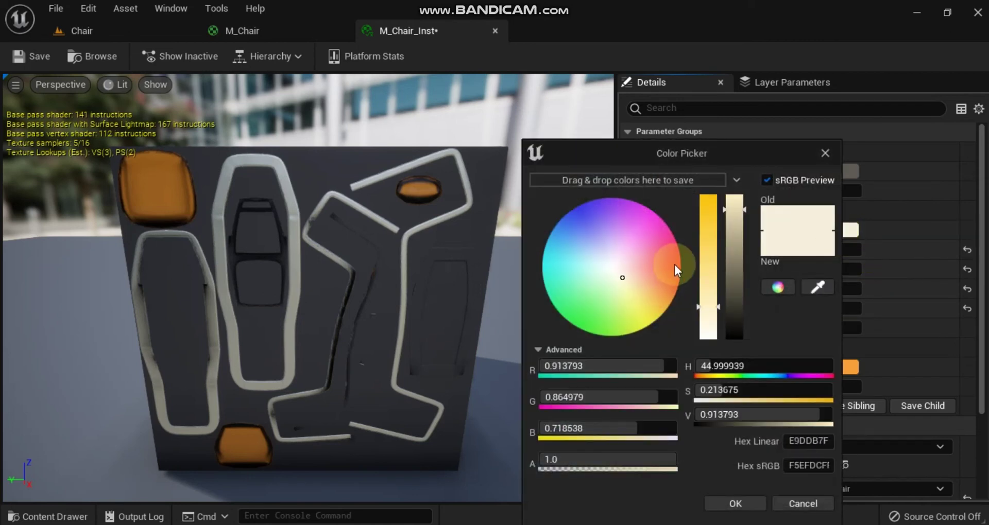
pyautogui.click(679, 260)
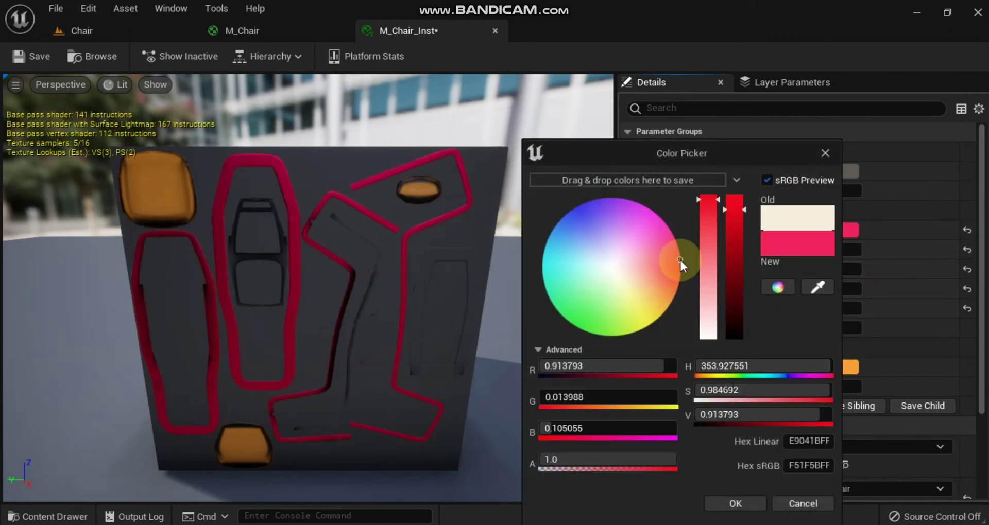
pyautogui.click(754, 504)
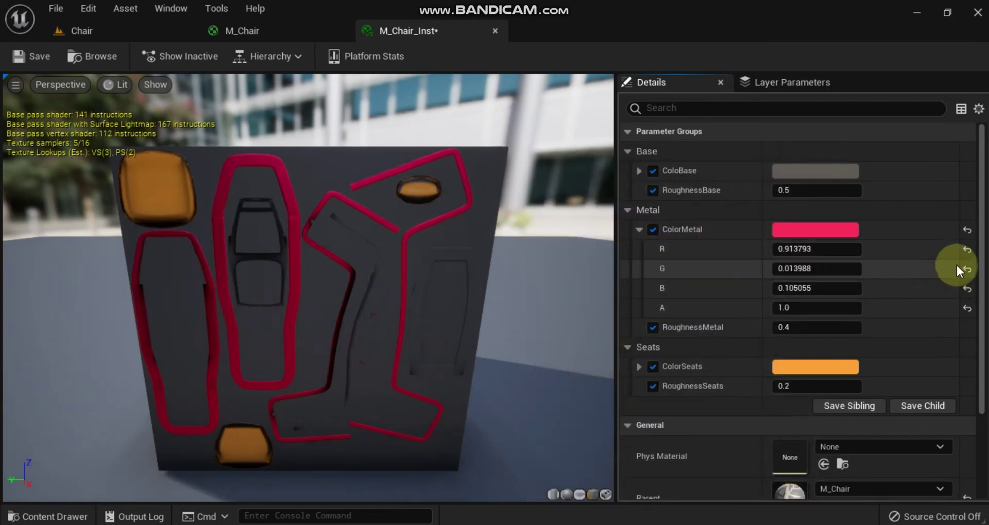
pyautogui.click(966, 230)
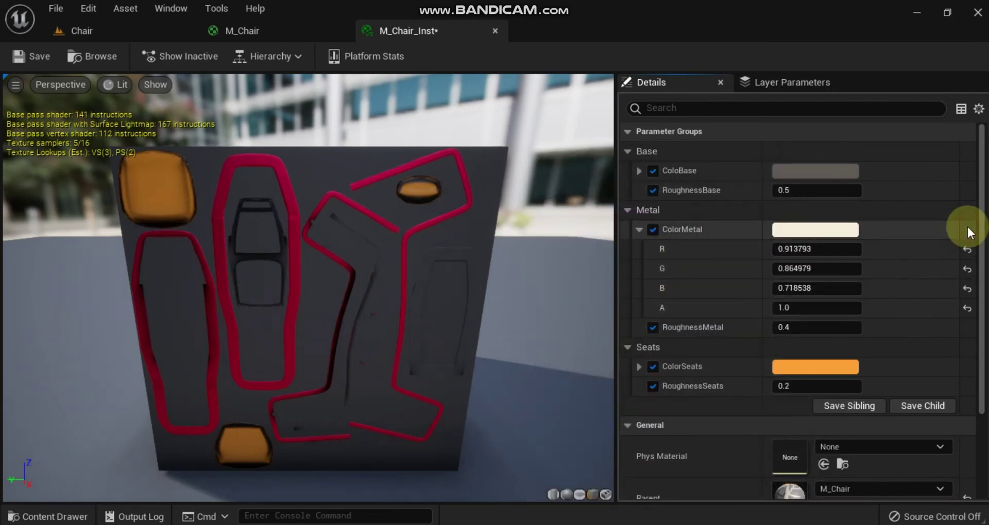
# Set the chair instance's ColorMetal to orange, hex sRGB F5980FFF
pyautogui.click(832, 229)
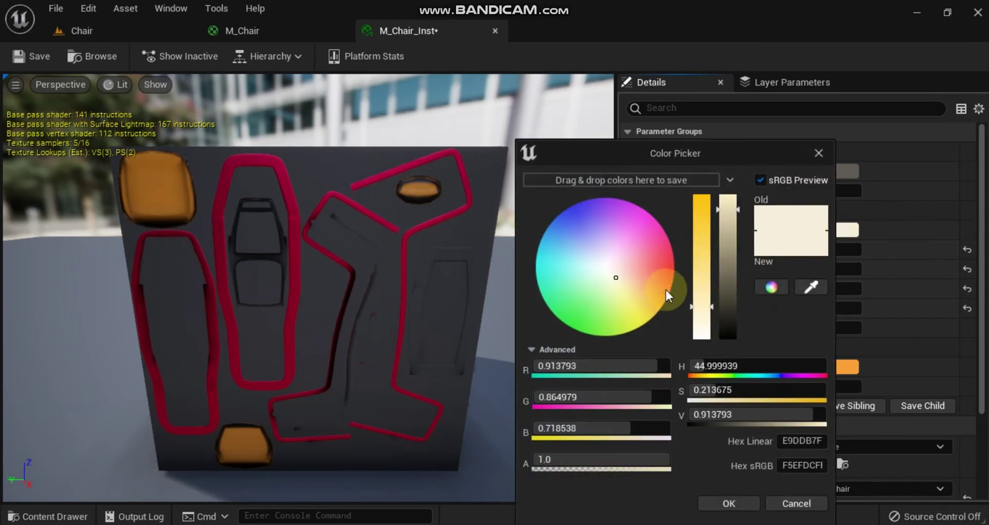
pyautogui.click(665, 291)
pyautogui.moveTo(709, 218); pyautogui.dragTo(706, 196)
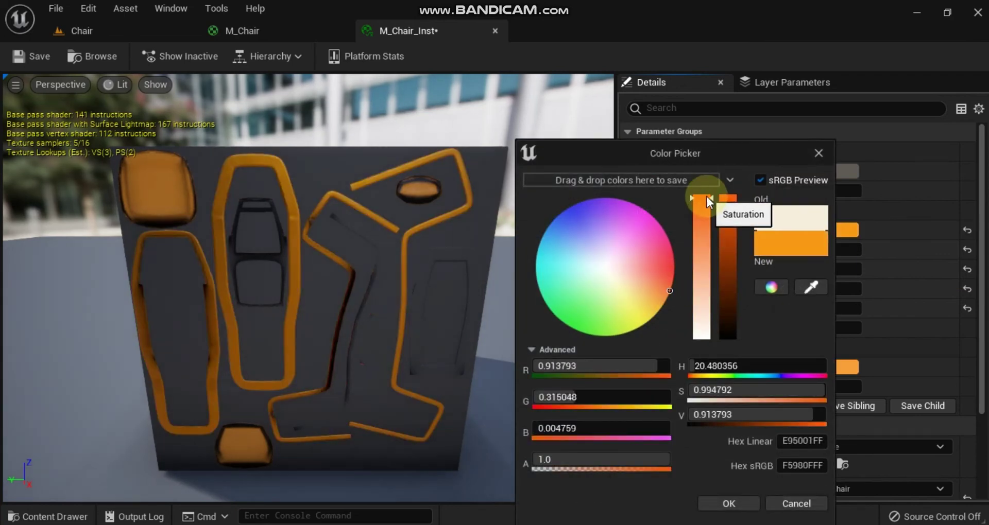
pyautogui.click(707, 505)
# Set the chair instance's ColorSeats to a bright lime green
pyautogui.click(812, 370)
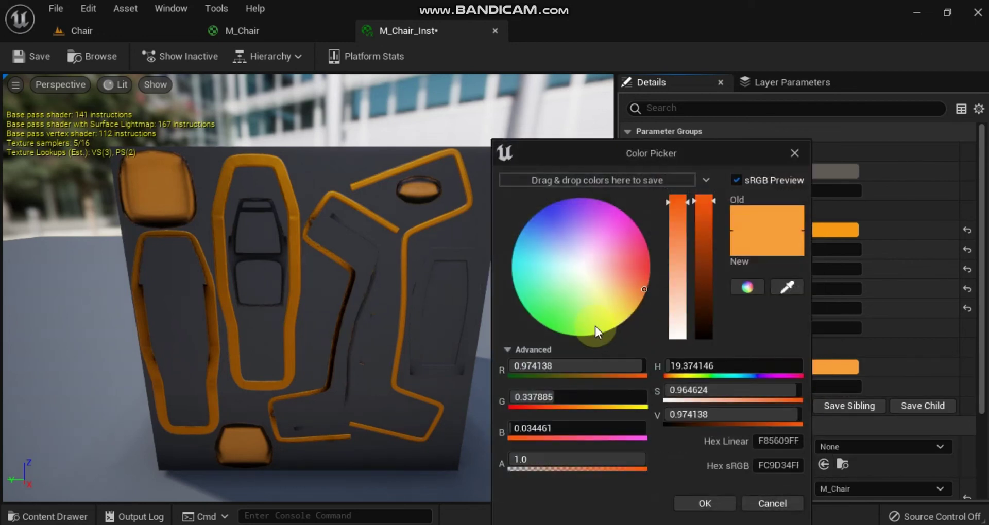
pyautogui.moveTo(594, 330); pyautogui.dragTo(570, 336)
pyautogui.click(704, 504)
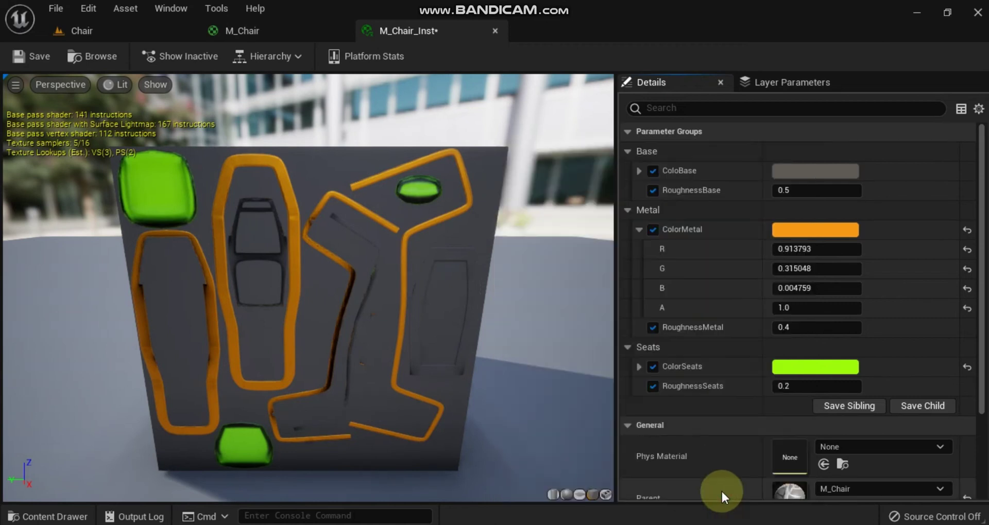
# Set the chair instance's ColoBase to dark blue, hex sRGB 172961FF
pyautogui.click(795, 165)
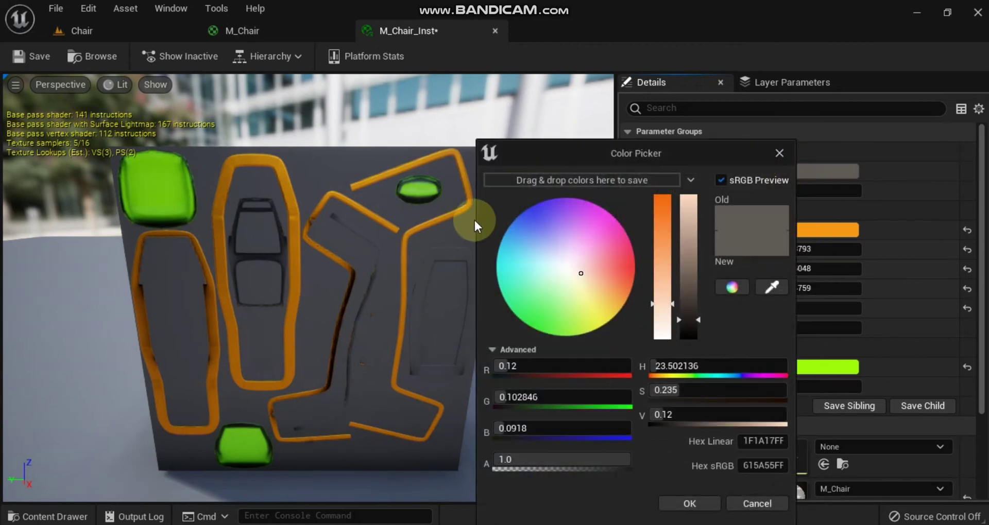
pyautogui.click(527, 215)
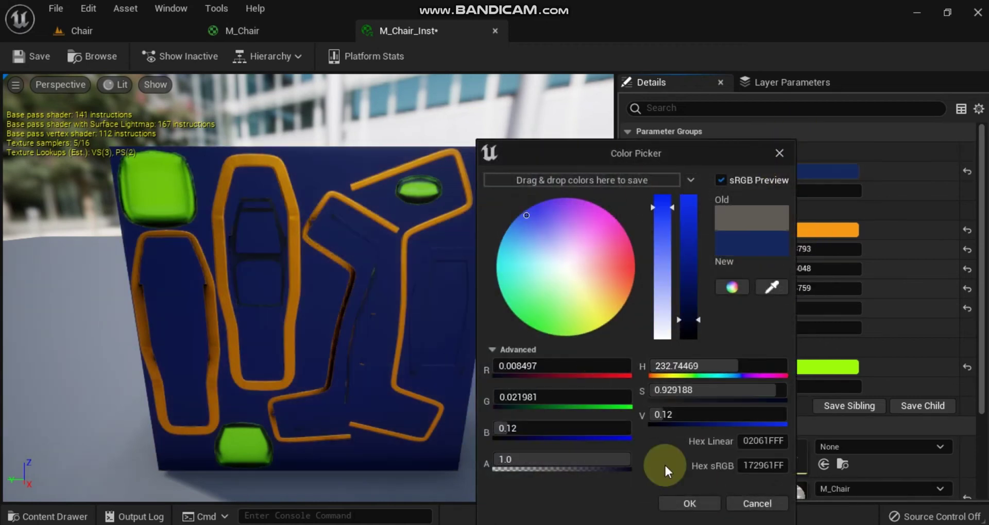
pyautogui.click(676, 502)
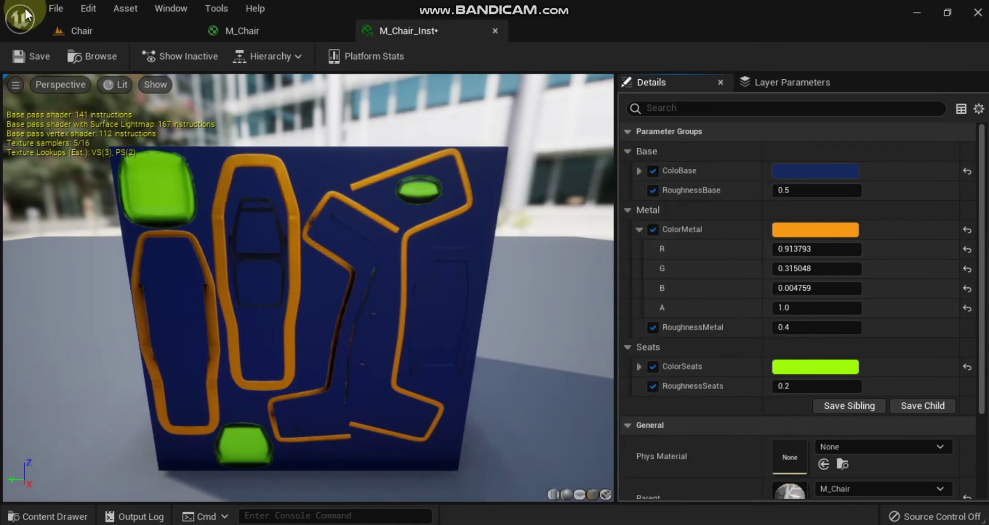
# Save the chair instance and apply it to the last chair on the right of the row in the Chair level
pyautogui.click(36, 53)
pyautogui.click(86, 34)
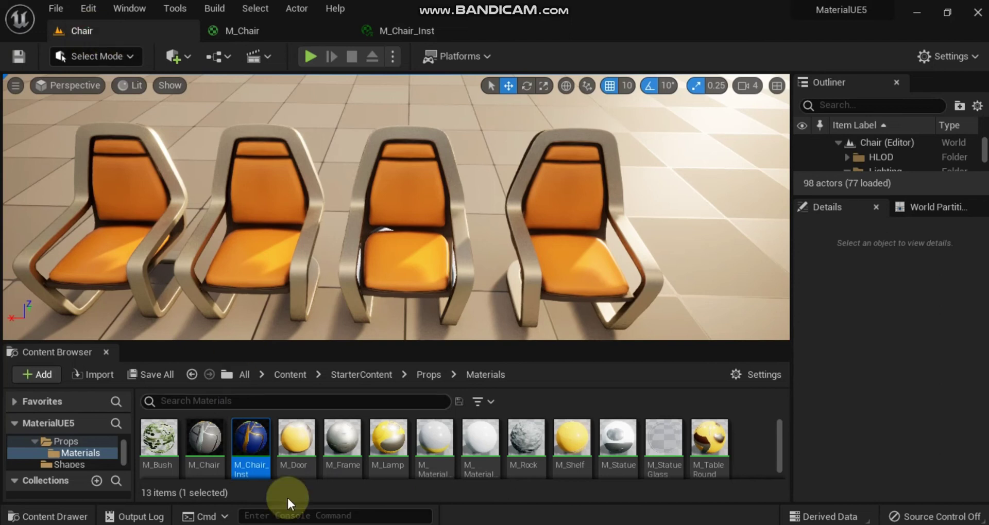
pyautogui.moveTo(256, 436); pyautogui.dragTo(571, 247)
# Create a second material instance from M_Chair and open it for editing
pyautogui.rightClick(209, 443)
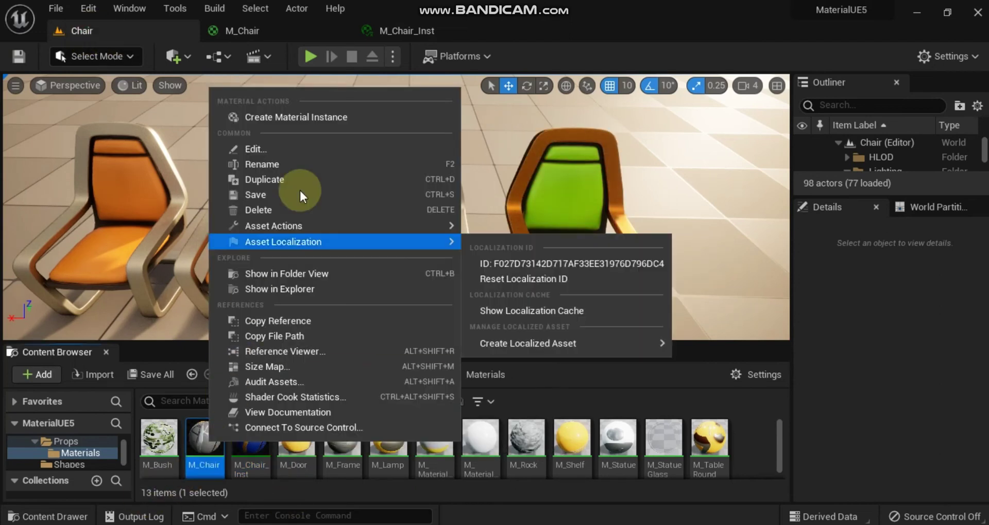
pyautogui.click(309, 117)
pyautogui.doubleClick(314, 481)
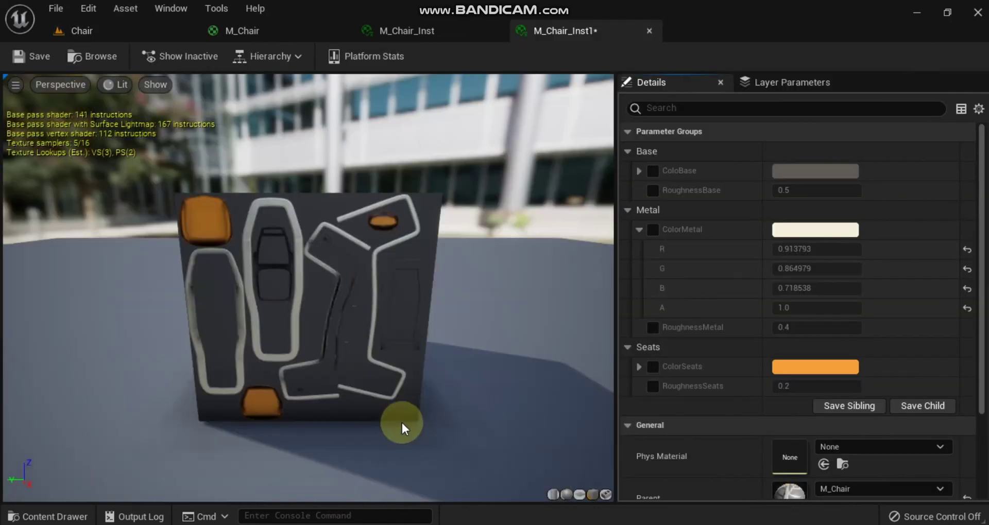
# Enable all six colour and roughness overrides in the Base, Metal and Seats groups of the second chair instance
pyautogui.click(652, 190)
pyautogui.click(653, 230)
pyautogui.click(653, 327)
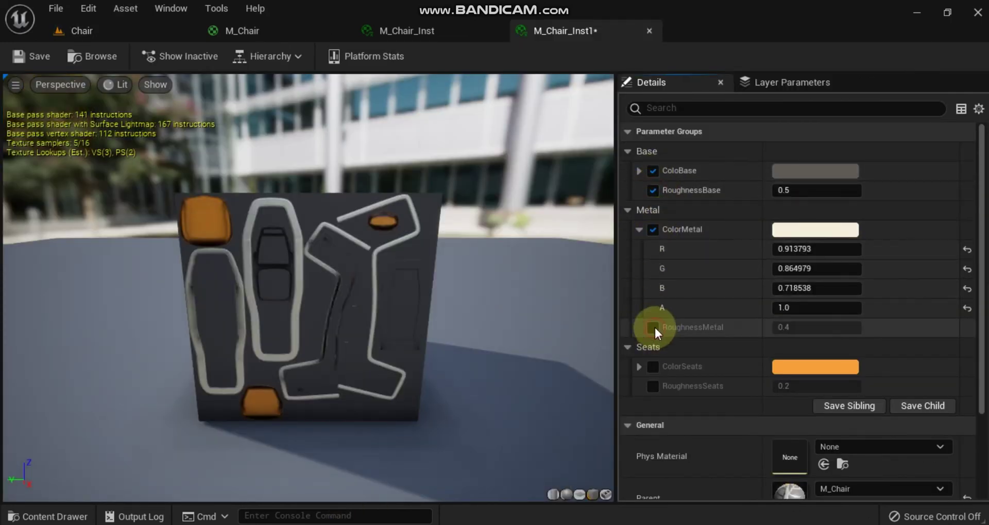
pyautogui.click(652, 365)
pyautogui.click(653, 385)
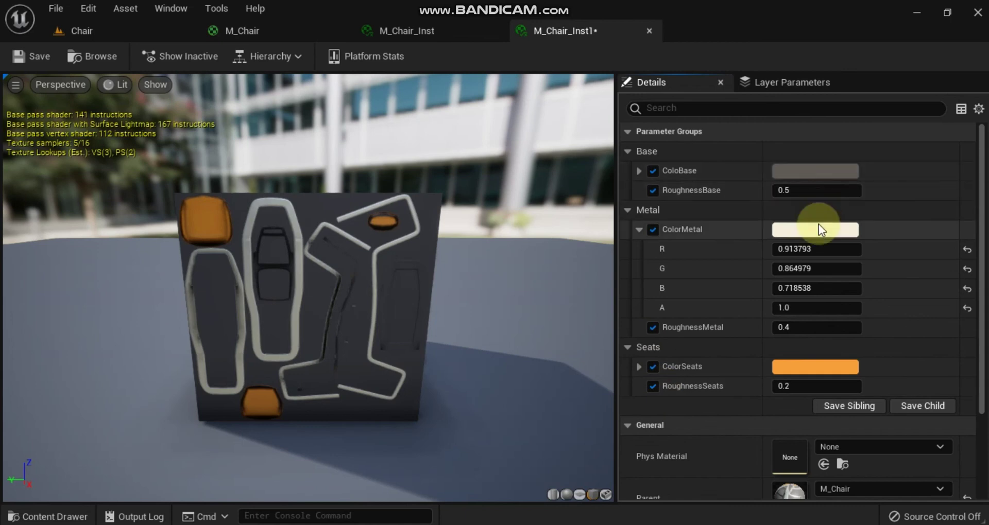
# Set the second chair instance's ColorMetal to bright blue, hex sRGB 307AF5FF, and its RoughnessMetal to 0
pyautogui.click(818, 229)
pyautogui.moveTo(553, 235); pyautogui.dragTo(542, 216)
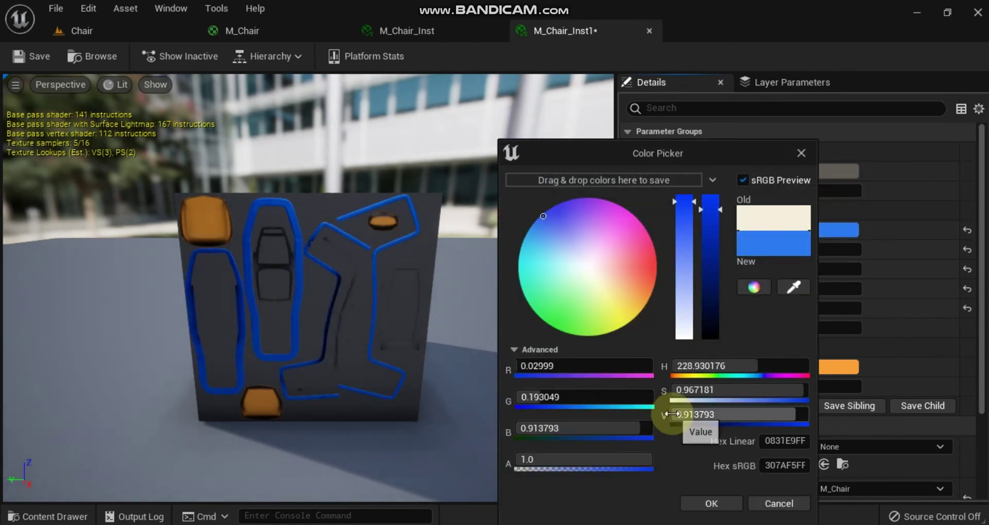
pyautogui.click(711, 503)
pyautogui.click(803, 327)
pyautogui.write('0')
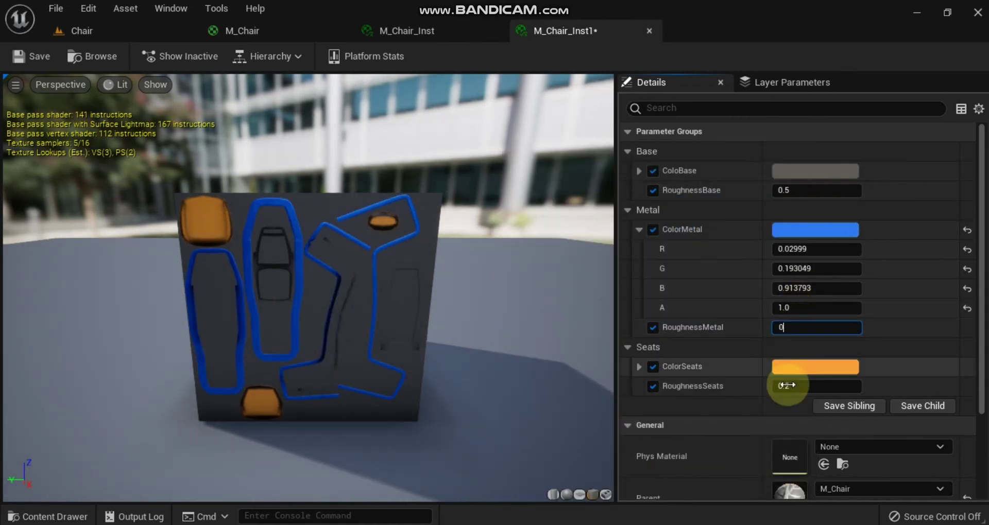
# Set the second chair instance's ColorSeats to light green
pyautogui.click(814, 366)
pyautogui.click(536, 329)
pyautogui.click(680, 503)
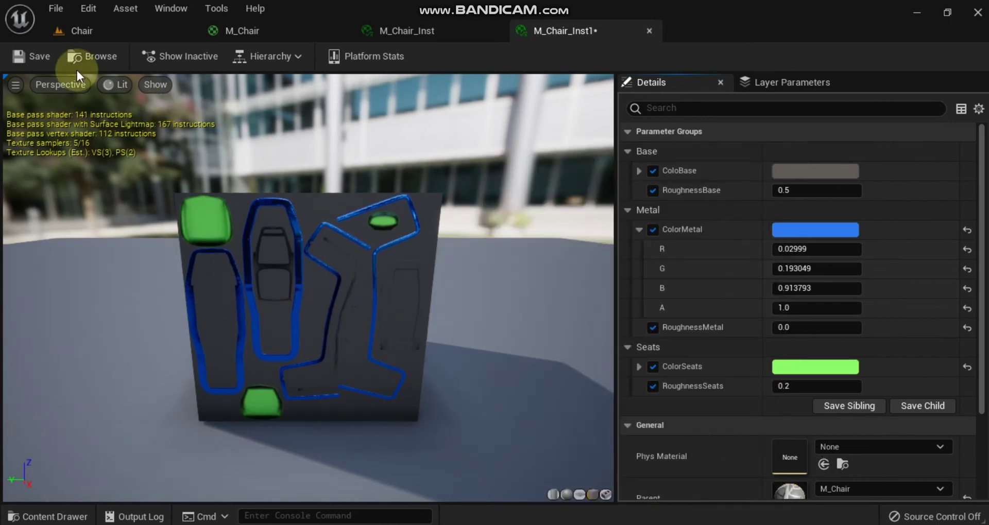
# Save the second chair instance and apply it to the third chair from the left in the Chair level
pyautogui.click(31, 57)
pyautogui.click(59, 32)
pyautogui.moveTo(304, 430); pyautogui.dragTo(390, 269)
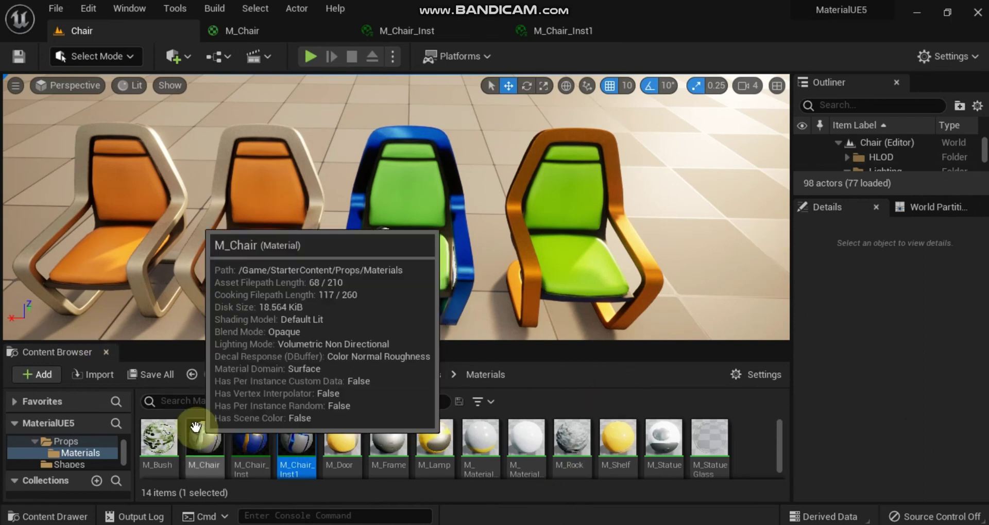
# Create a third material instance from M_Chair and open it for editing
pyautogui.rightClick(204, 437)
pyautogui.click(325, 102)
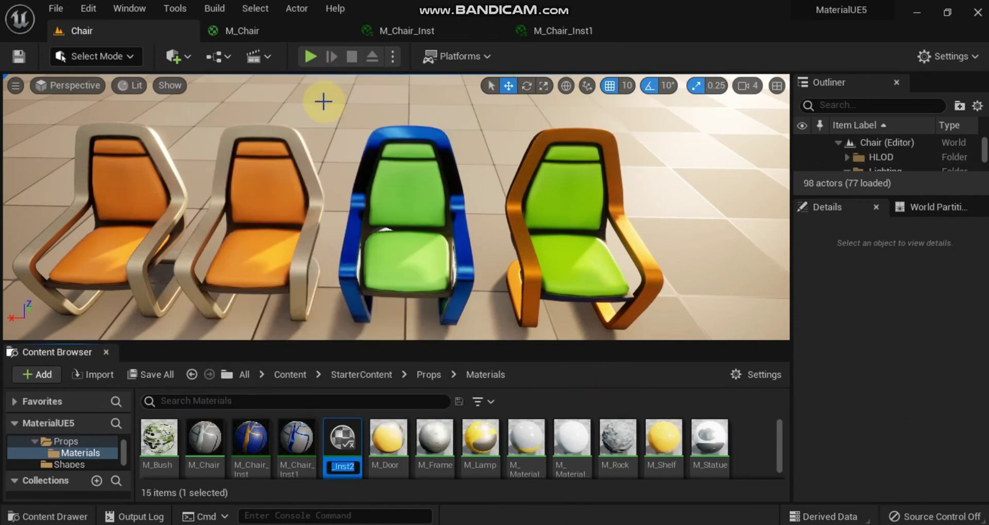
pyautogui.doubleClick(334, 439)
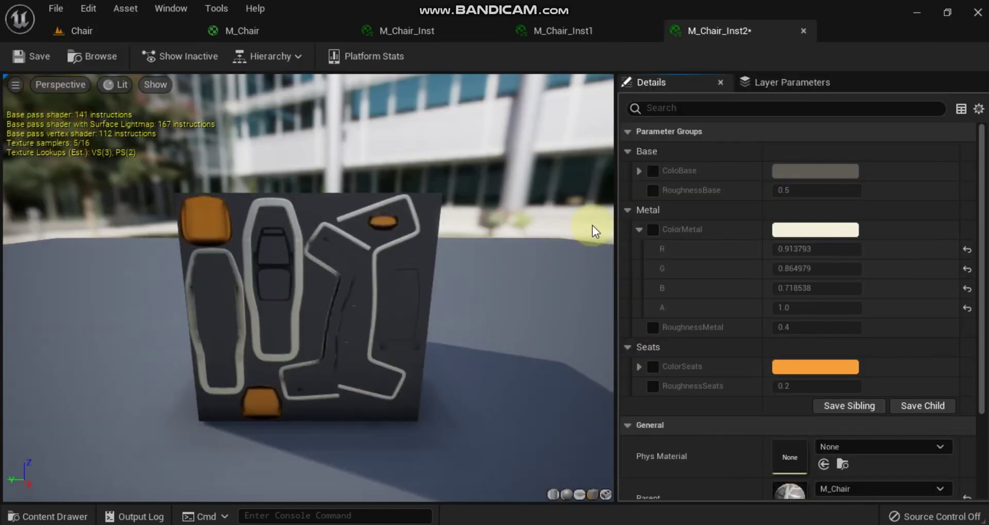
# Enable all six colour and roughness overrides in the Base, Metal and Seats groups of the third chair instance
pyautogui.click(652, 170)
pyautogui.click(652, 190)
pyautogui.click(652, 229)
pyautogui.click(652, 327)
pyautogui.click(652, 366)
pyautogui.click(652, 386)
# Set the third chair instance's ColorSeats to light purple
pyautogui.click(815, 367)
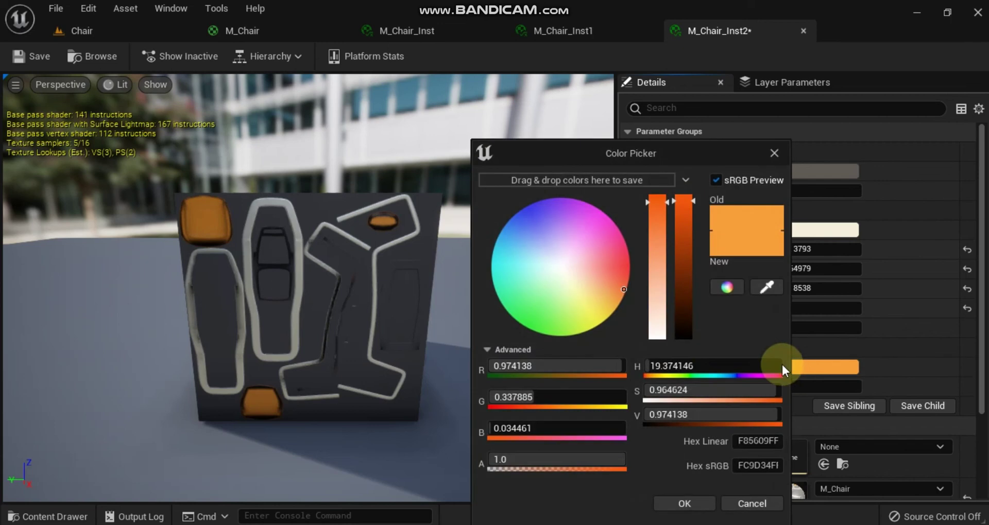
pyautogui.moveTo(561, 278); pyautogui.dragTo(546, 222)
pyautogui.click(702, 498)
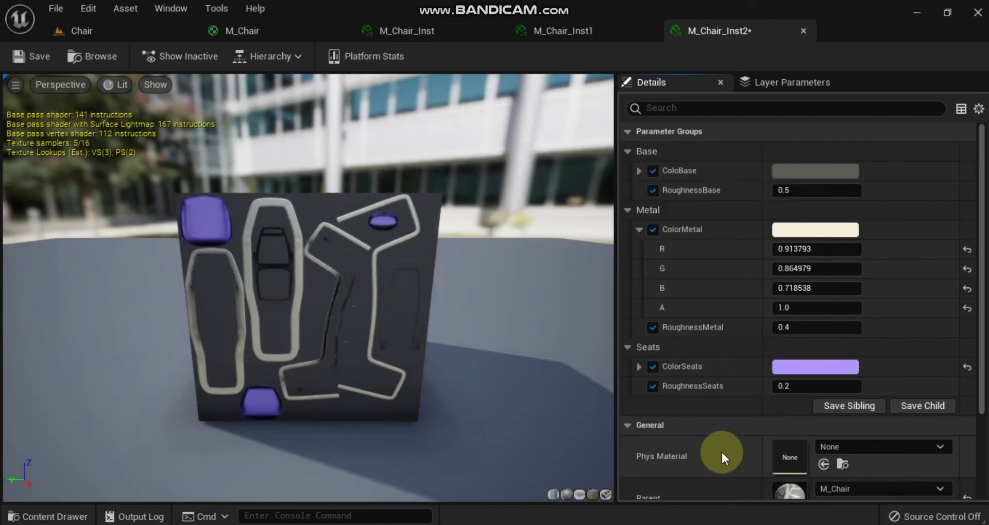
# Set the third chair instance's ColorMetal to salmon pink, hex sRGB F5B2A9FF
pyautogui.click(796, 231)
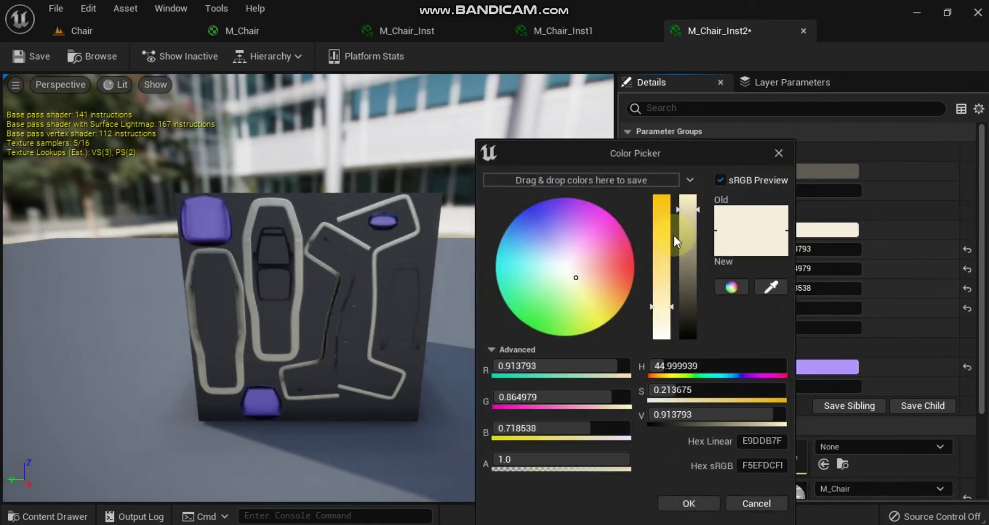
pyautogui.moveTo(515, 246); pyautogui.dragTo(607, 273)
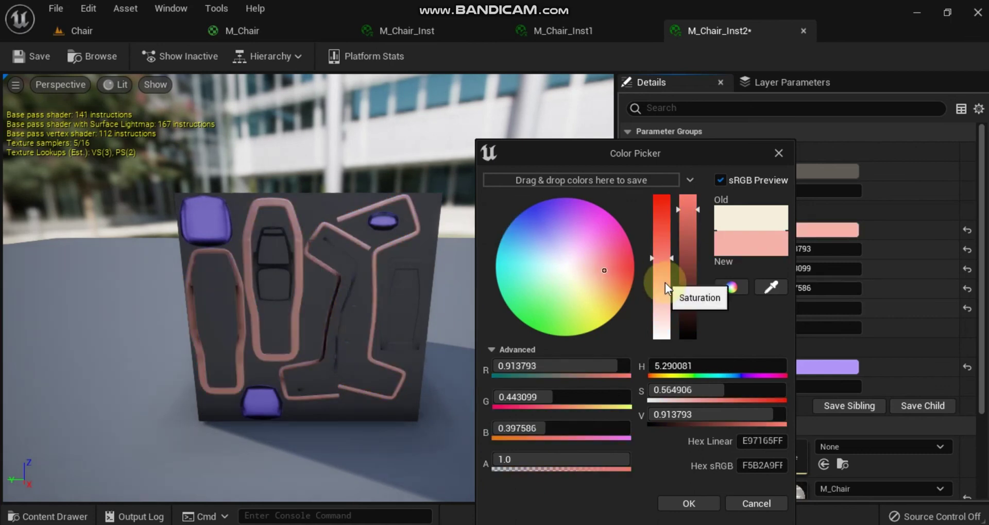
pyautogui.click(717, 503)
# Save the third chair instance and apply it to the second chair from the left in the Chair level
pyautogui.click(26, 53)
pyautogui.click(72, 33)
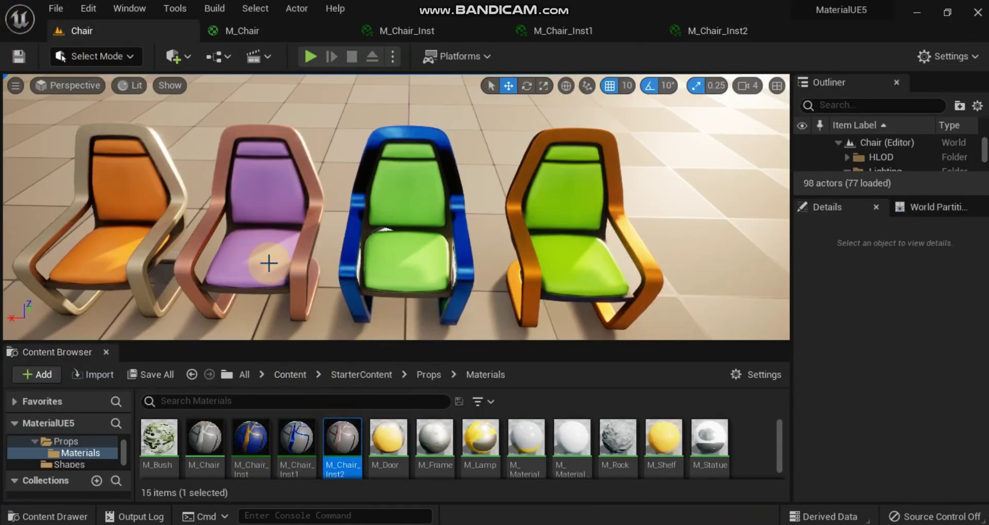